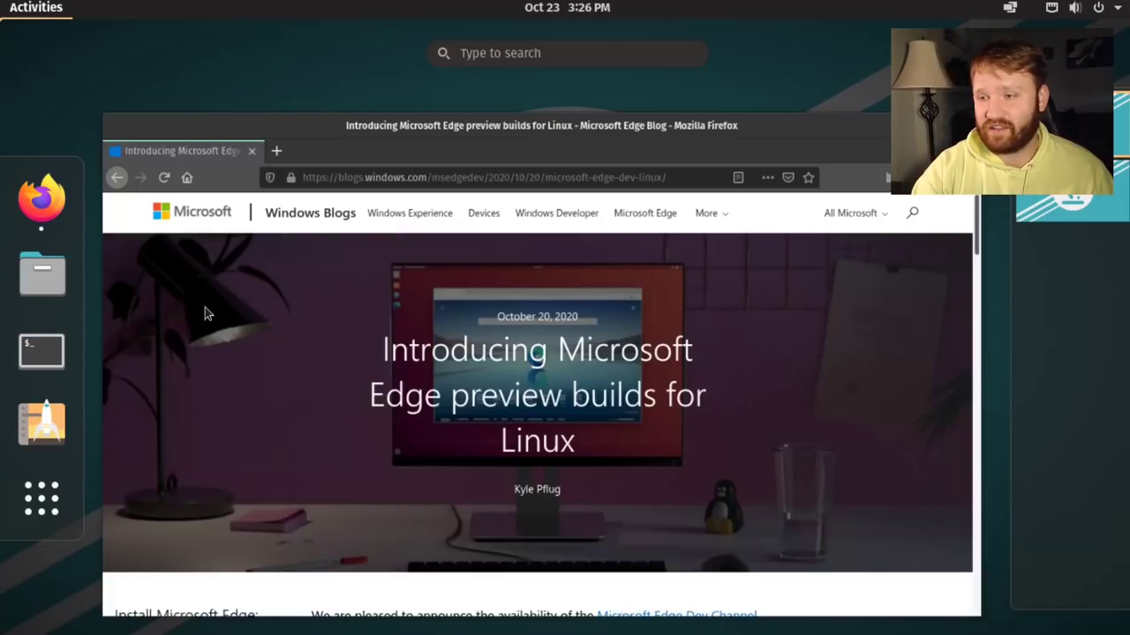
Return to the Firefox window showing Microsoft's Edge-for-Linux preview blog post
{"action": "left_click", "coordinate": [504, 231]}
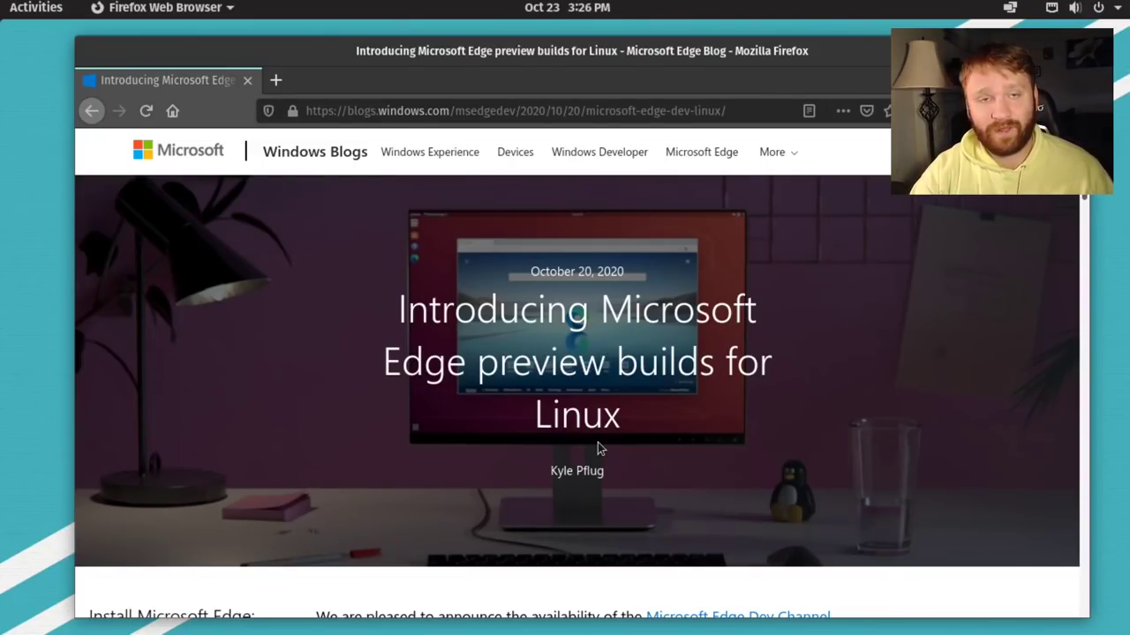
{"action": "scroll", "coordinate": [632, 365], "scroll_direction": "down", "scroll_amount": 3}
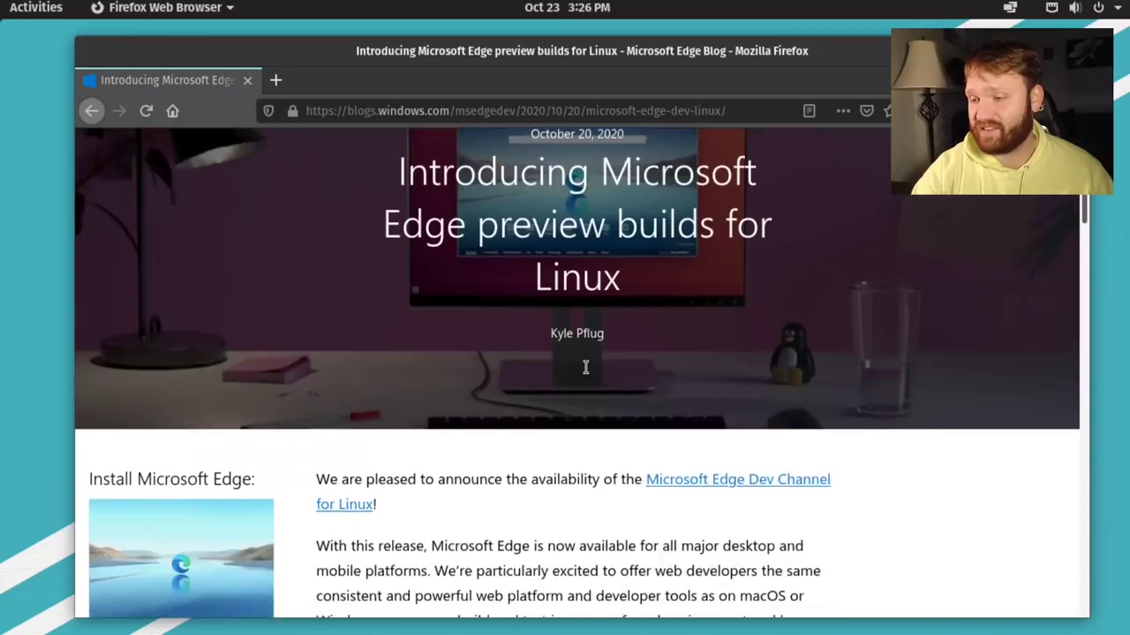
{"action": "scroll", "coordinate": [585, 365], "scroll_direction": "down", "scroll_amount": 2}
{"action": "scroll", "coordinate": [443, 494], "scroll_direction": "down", "scroll_amount": 2}
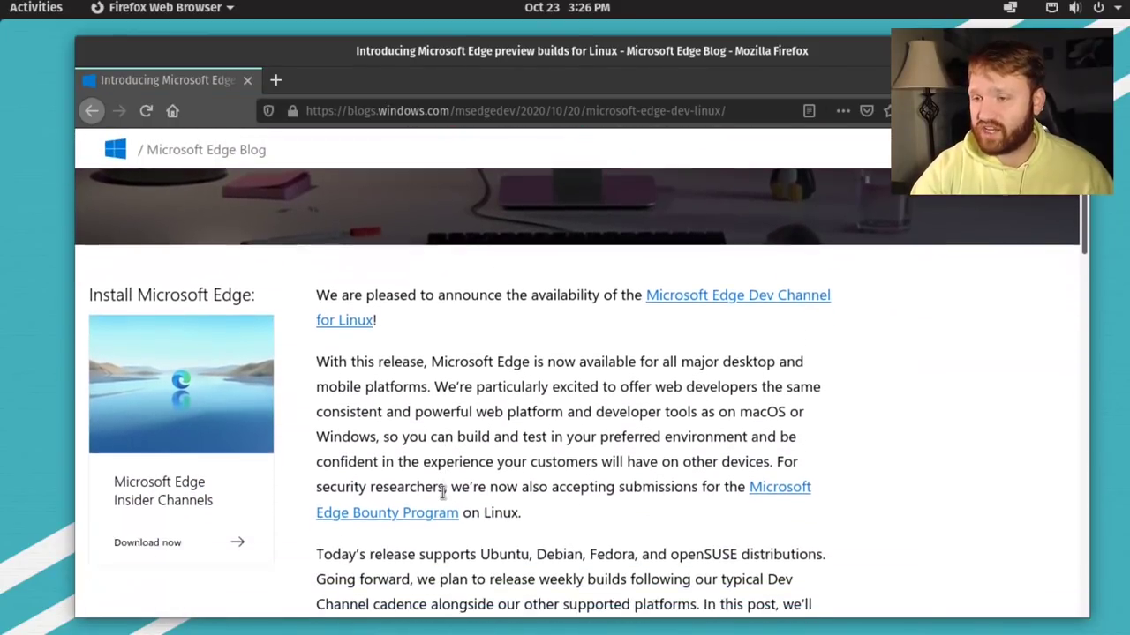
{"action": "scroll", "coordinate": [479, 408], "scroll_direction": "down", "scroll_amount": 1}
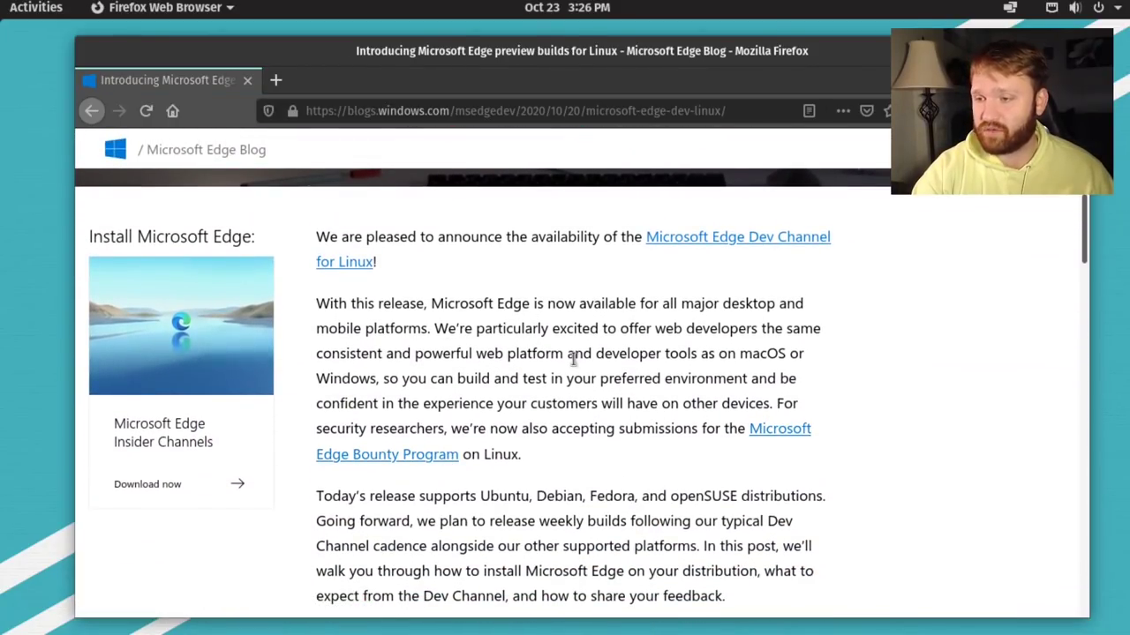
{"action": "scroll", "coordinate": [573, 359], "scroll_direction": "down", "scroll_amount": 3}
{"action": "scroll", "coordinate": [554, 413], "scroll_direction": "down", "scroll_amount": 3}
{"action": "scroll", "coordinate": [562, 421], "scroll_direction": "down", "scroll_amount": 3}
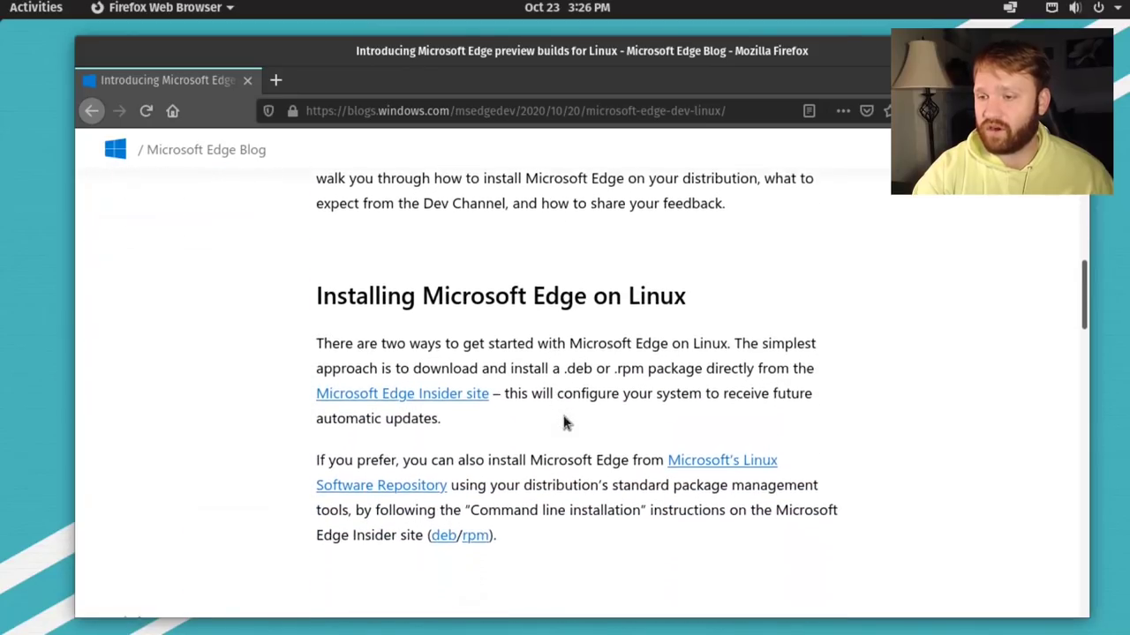
{"action": "scroll", "coordinate": [347, 377], "scroll_direction": "down", "scroll_amount": 5}
{"action": "scroll", "coordinate": [368, 361], "scroll_direction": "down", "scroll_amount": 1}
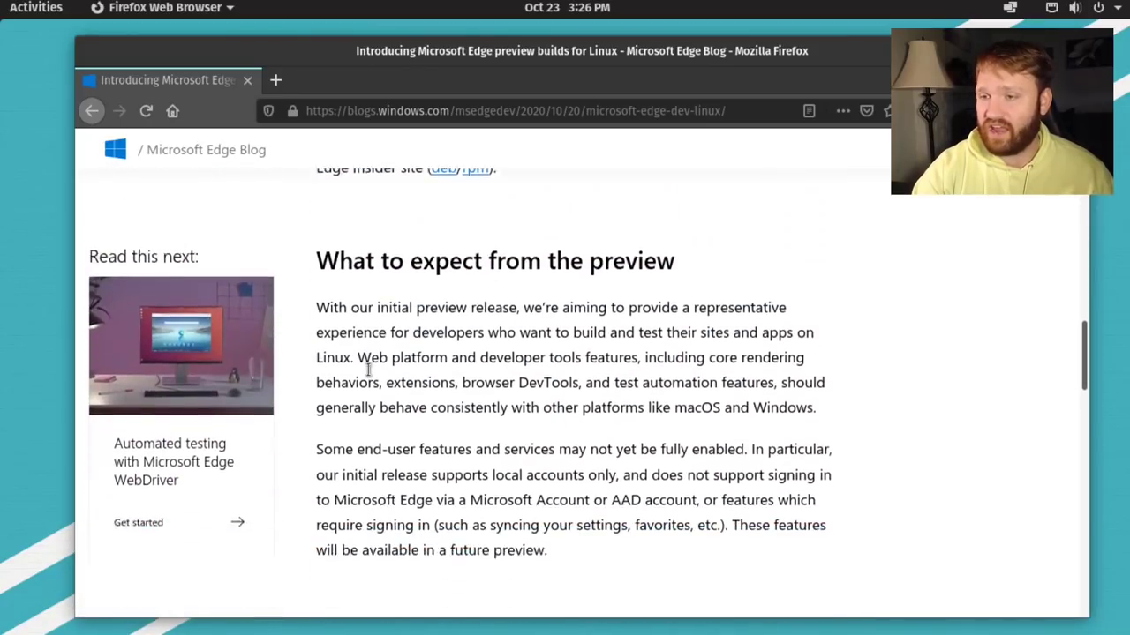
{"action": "scroll", "coordinate": [379, 388], "scroll_direction": "down", "scroll_amount": 2}
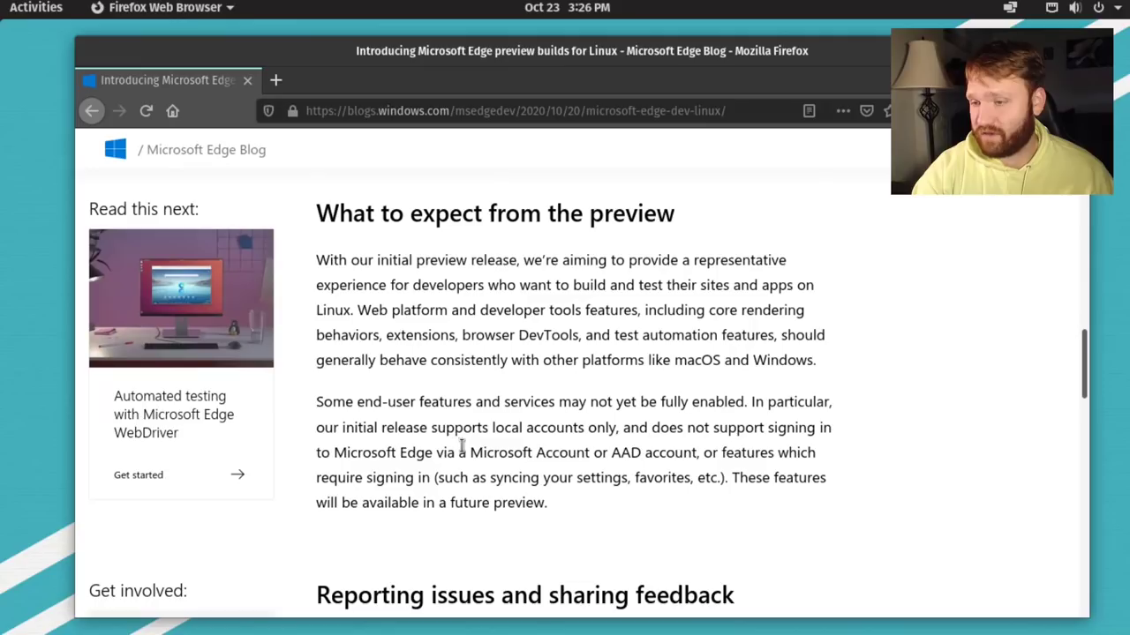
{"action": "scroll", "coordinate": [644, 455], "scroll_direction": "up", "scroll_amount": 6}
{"action": "scroll", "coordinate": [626, 466], "scroll_direction": "up", "scroll_amount": 3}
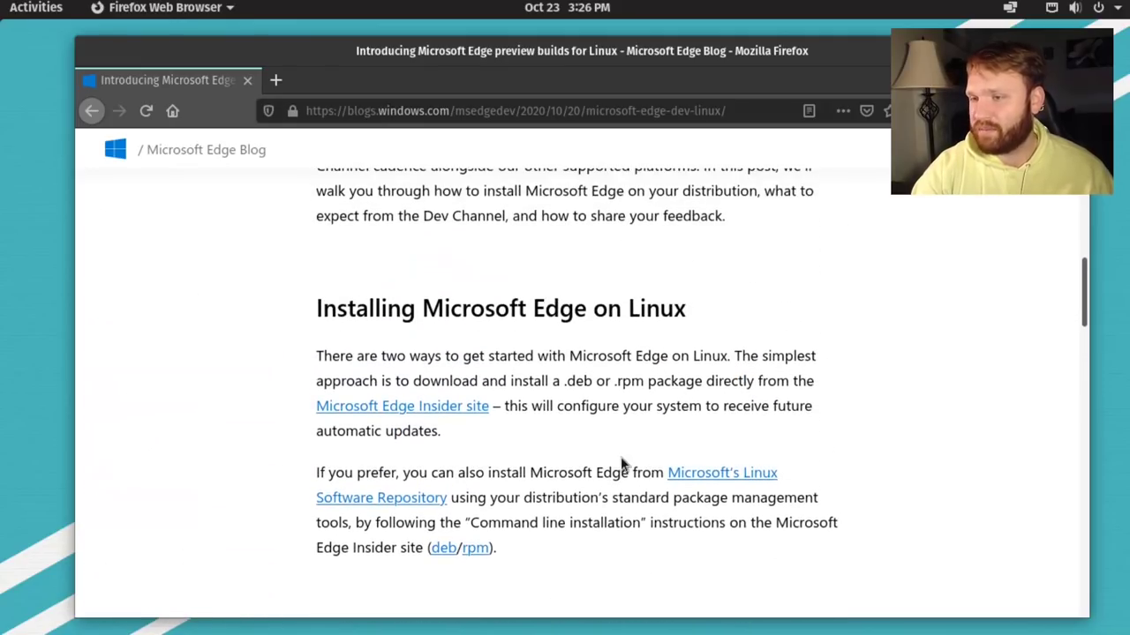
{"action": "scroll", "coordinate": [613, 466], "scroll_direction": "down", "scroll_amount": 1}
{"action": "scroll", "coordinate": [607, 466], "scroll_direction": "up", "scroll_amount": 1}
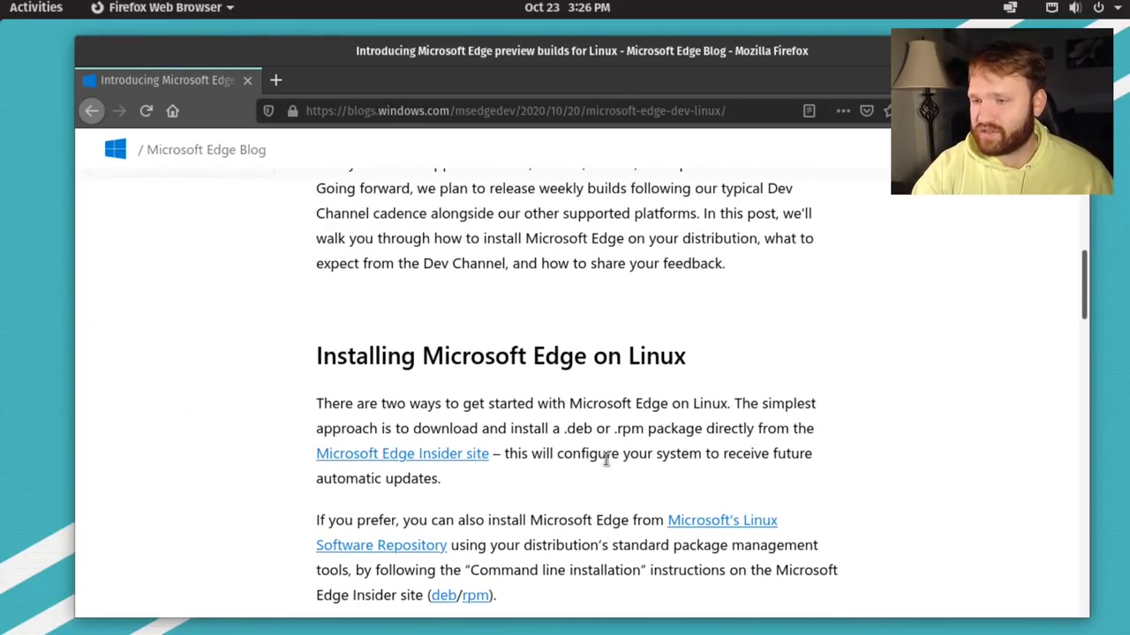
{"action": "scroll", "coordinate": [586, 454], "scroll_direction": "up", "scroll_amount": 1}
{"action": "scroll", "coordinate": [494, 371], "scroll_direction": "down", "scroll_amount": 3}
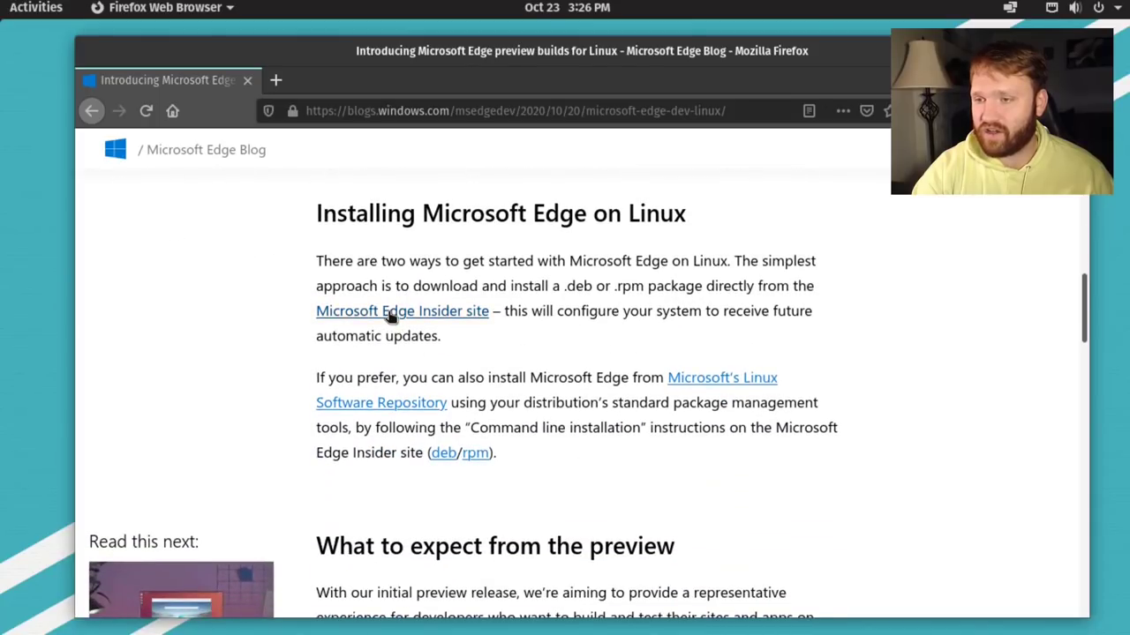
{"action": "left_click_drag", "start_coordinate": [316, 219], "coordinate": [700, 225]}
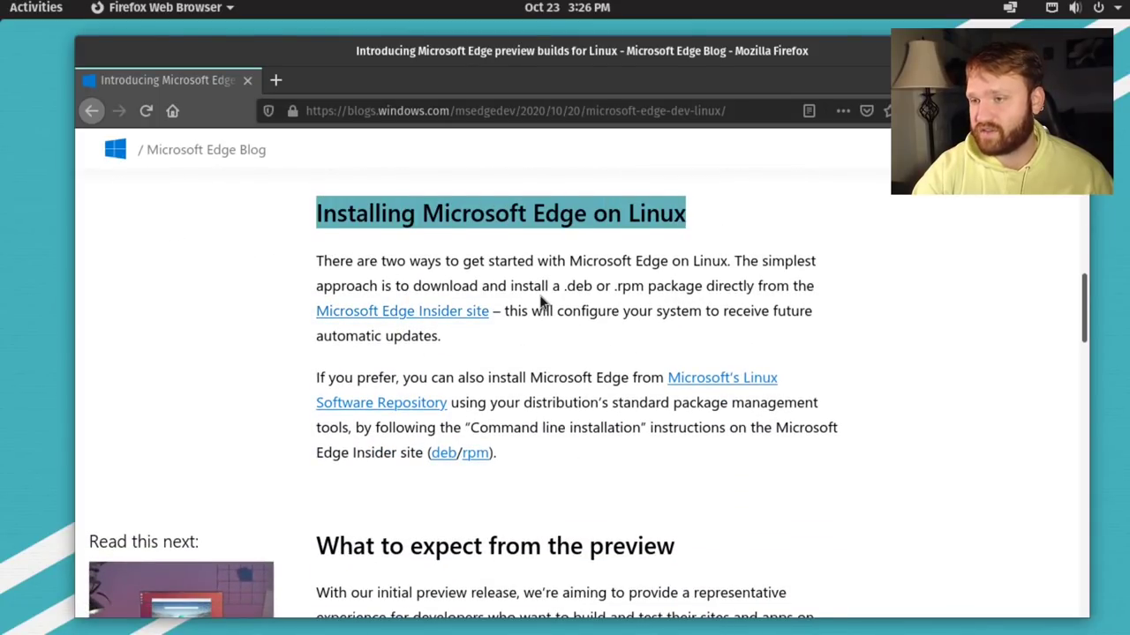
{"action": "left_click", "coordinate": [385, 321]}
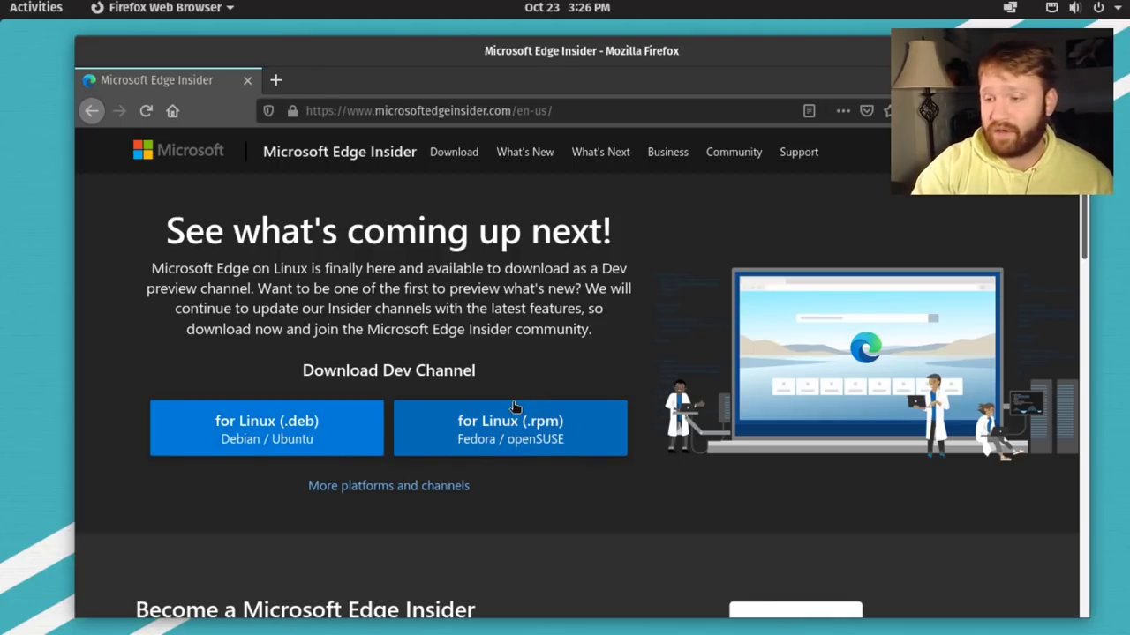
On the Edge Insider homepage, highlight the 'Microsoft Edge Insider' heading, then clear it
{"action": "scroll", "coordinate": [450, 309], "scroll_direction": "down", "scroll_amount": 5}
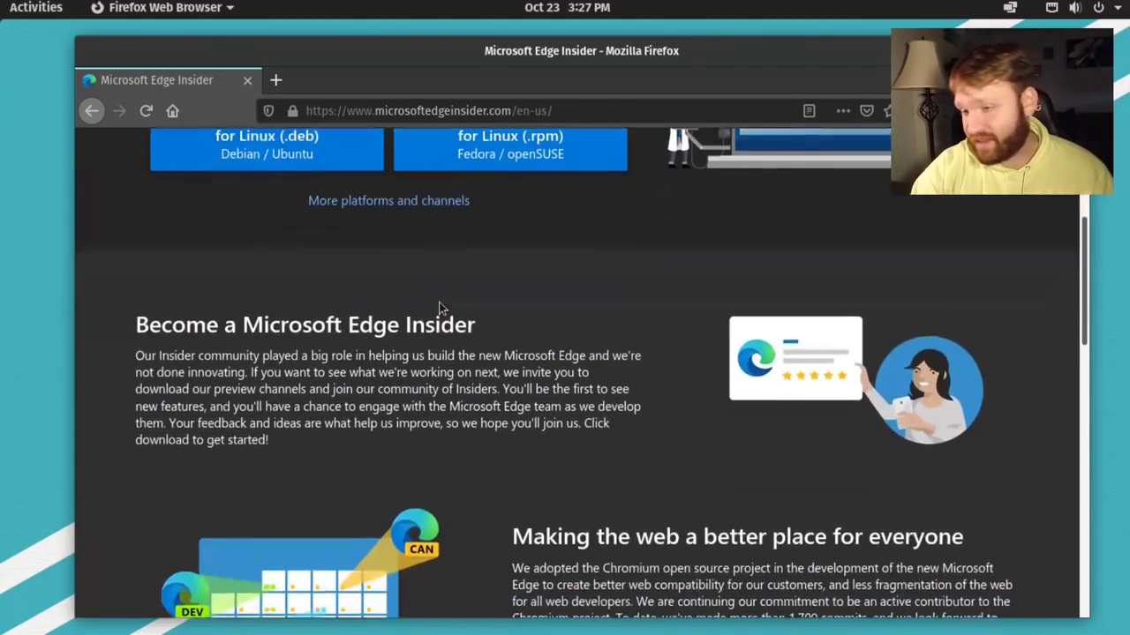
{"action": "scroll", "coordinate": [430, 308], "scroll_direction": "up", "scroll_amount": 1}
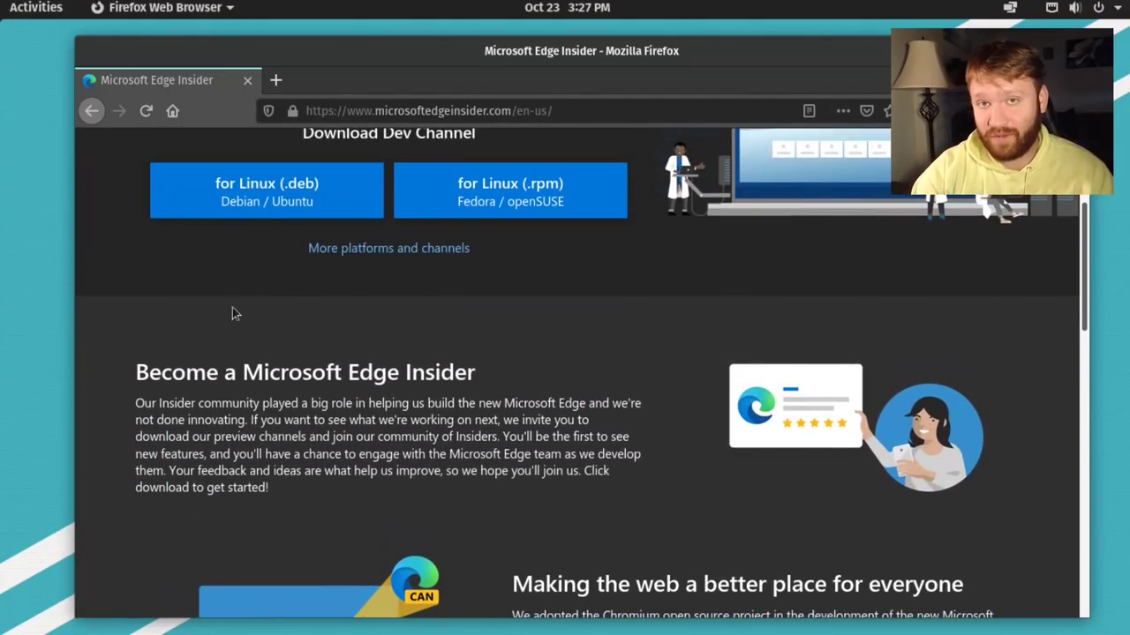
{"action": "left_click_drag", "start_coordinate": [229, 373], "coordinate": [474, 369]}
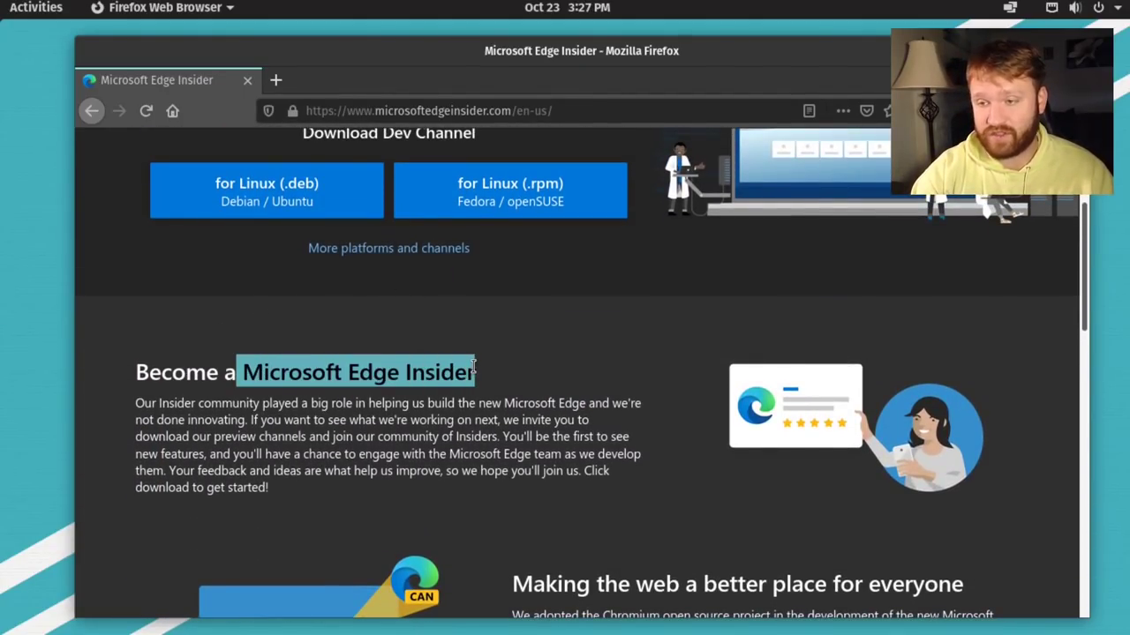
{"action": "left_click", "coordinate": [588, 386]}
Scroll the Insider homepage and follow 'More platforms and channels' to the channel comparison
{"action": "scroll", "coordinate": [548, 371], "scroll_direction": "down", "scroll_amount": 1}
{"action": "scroll", "coordinate": [491, 350], "scroll_direction": "down", "scroll_amount": 4}
{"action": "scroll", "coordinate": [229, 354], "scroll_direction": "down", "scroll_amount": 2}
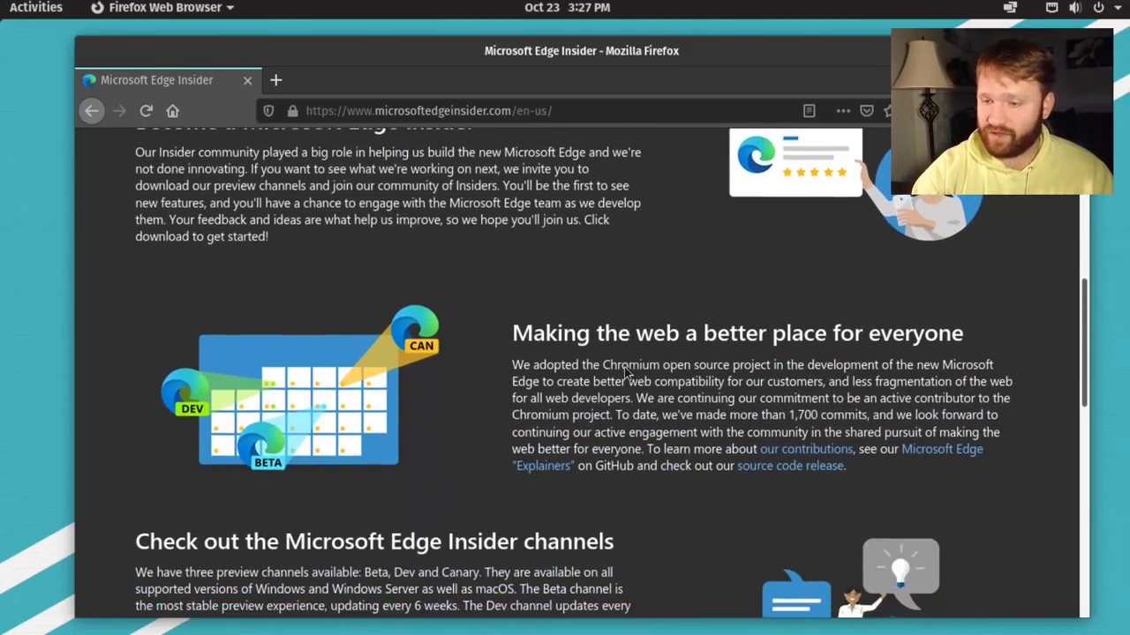
{"action": "scroll", "coordinate": [251, 407], "scroll_direction": "down", "scroll_amount": 3}
{"action": "scroll", "coordinate": [660, 423], "scroll_direction": "up", "scroll_amount": 2}
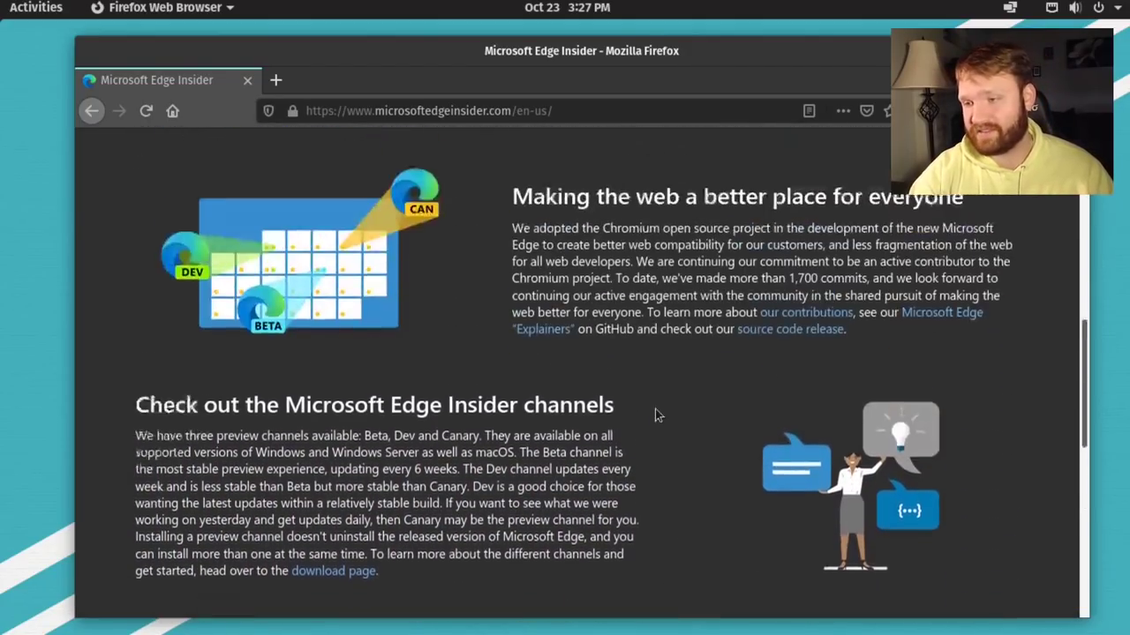
{"action": "scroll", "coordinate": [653, 411], "scroll_direction": "up", "scroll_amount": 5}
{"action": "scroll", "coordinate": [600, 397], "scroll_direction": "up", "scroll_amount": 4}
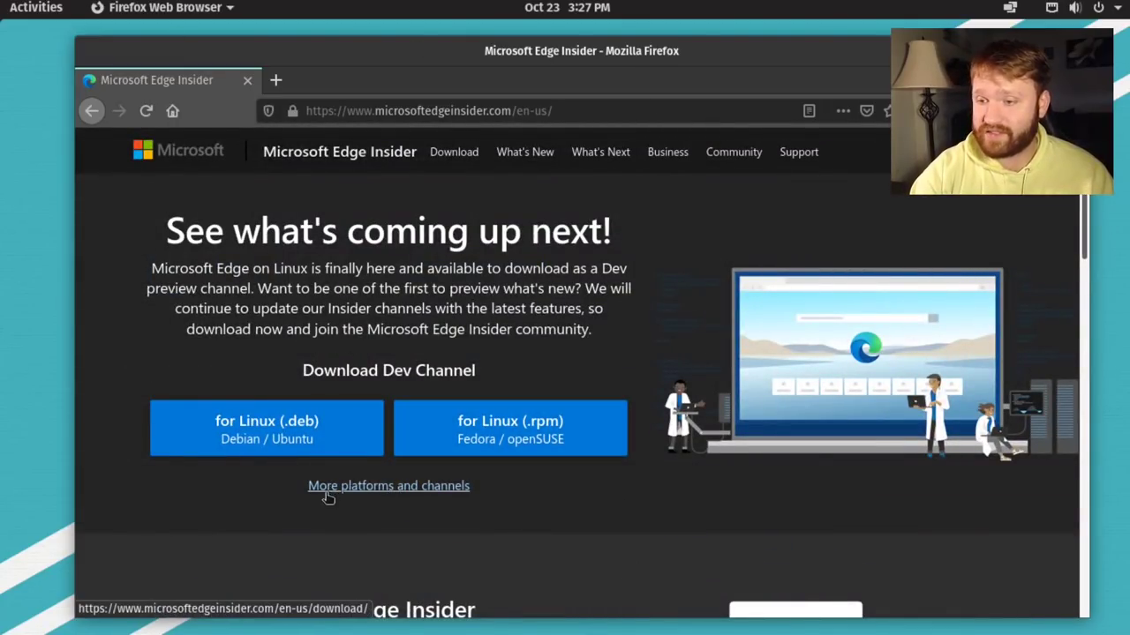
{"action": "left_click", "coordinate": [395, 489]}
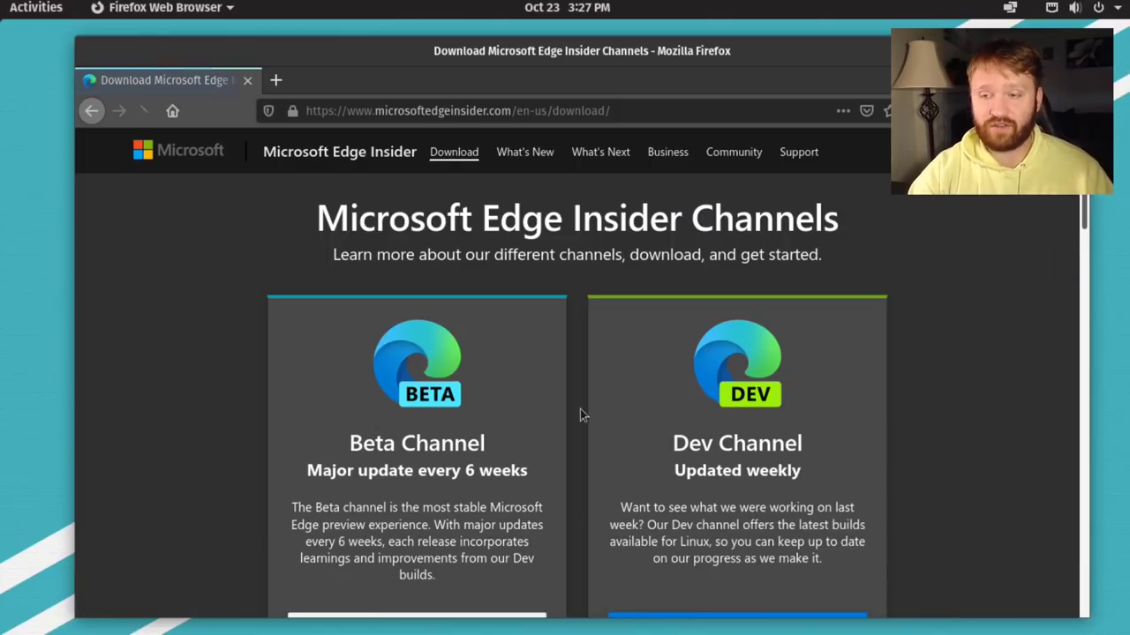
Highlight the Dev channel's weekly schedule and the Beta channel's 'Major update every 6 weeks' line
{"action": "scroll", "coordinate": [518, 349], "scroll_direction": "down", "scroll_amount": 5}
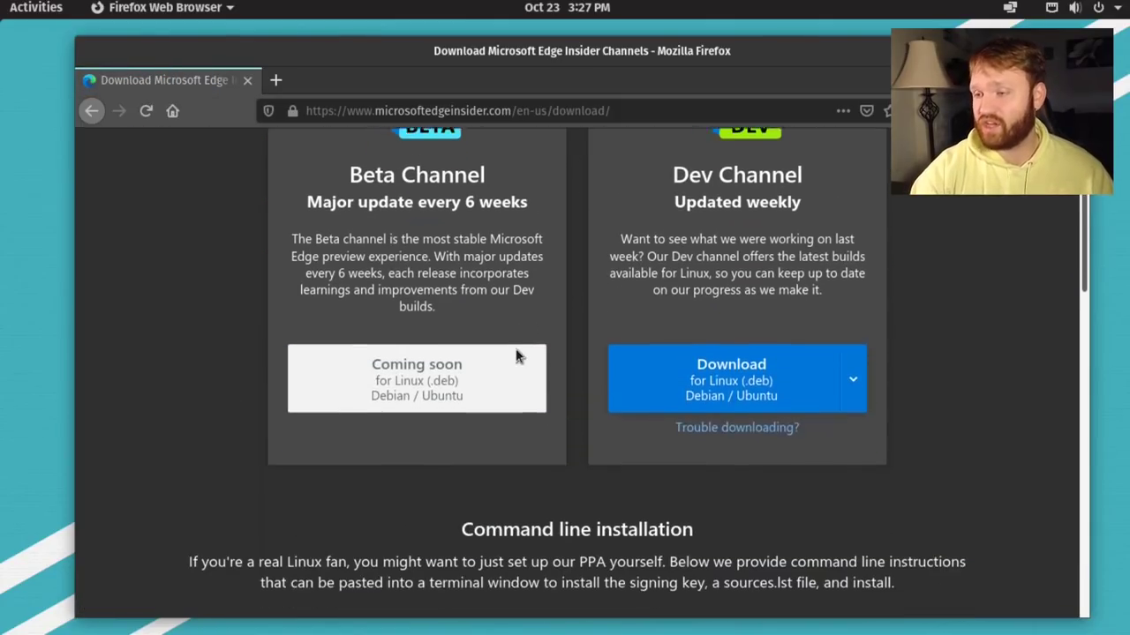
{"action": "scroll", "coordinate": [538, 353], "scroll_direction": "up", "scroll_amount": 3}
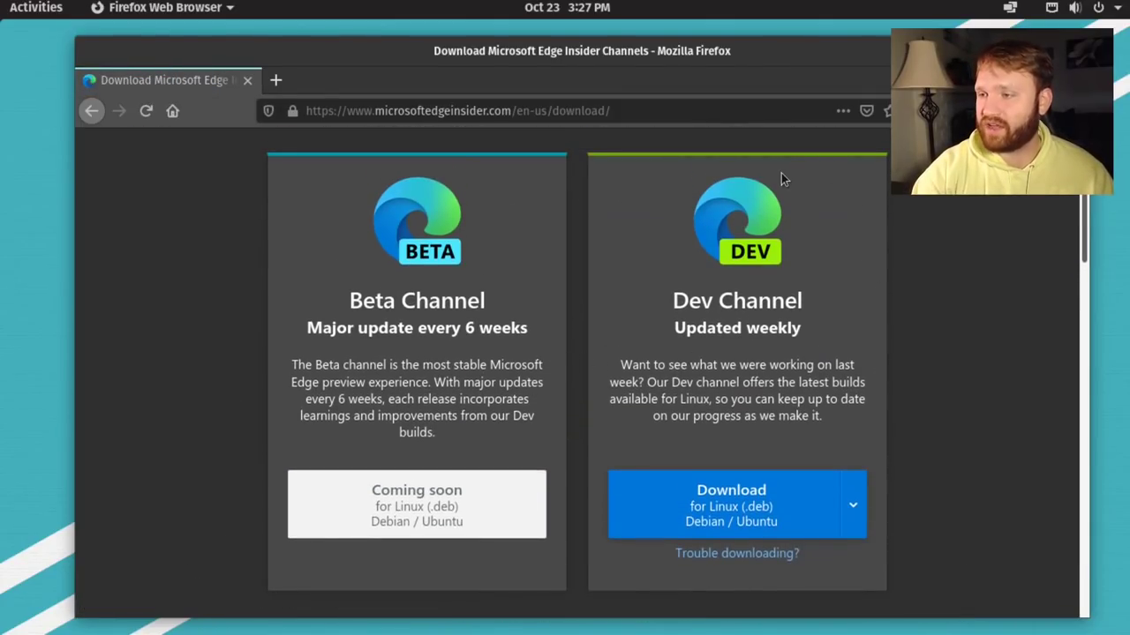
{"action": "left_click_drag", "start_coordinate": [793, 327], "coordinate": [766, 316]}
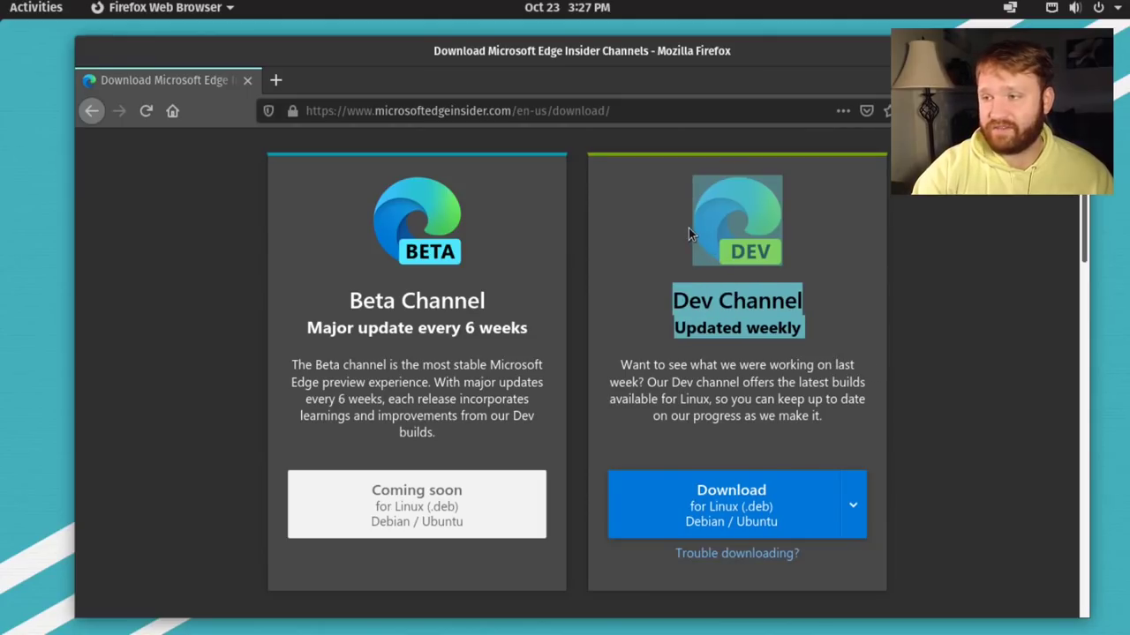
{"action": "left_click", "coordinate": [767, 316]}
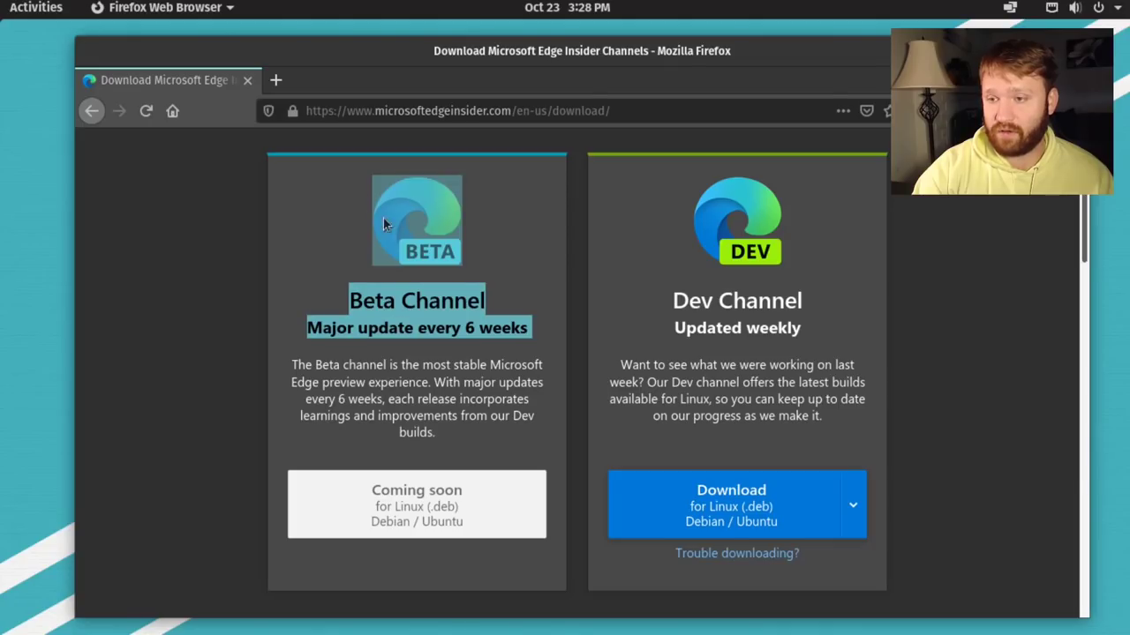
{"action": "left_click_drag", "start_coordinate": [531, 328], "coordinate": [442, 322]}
{"action": "left_click_drag", "start_coordinate": [319, 327], "coordinate": [515, 317]}
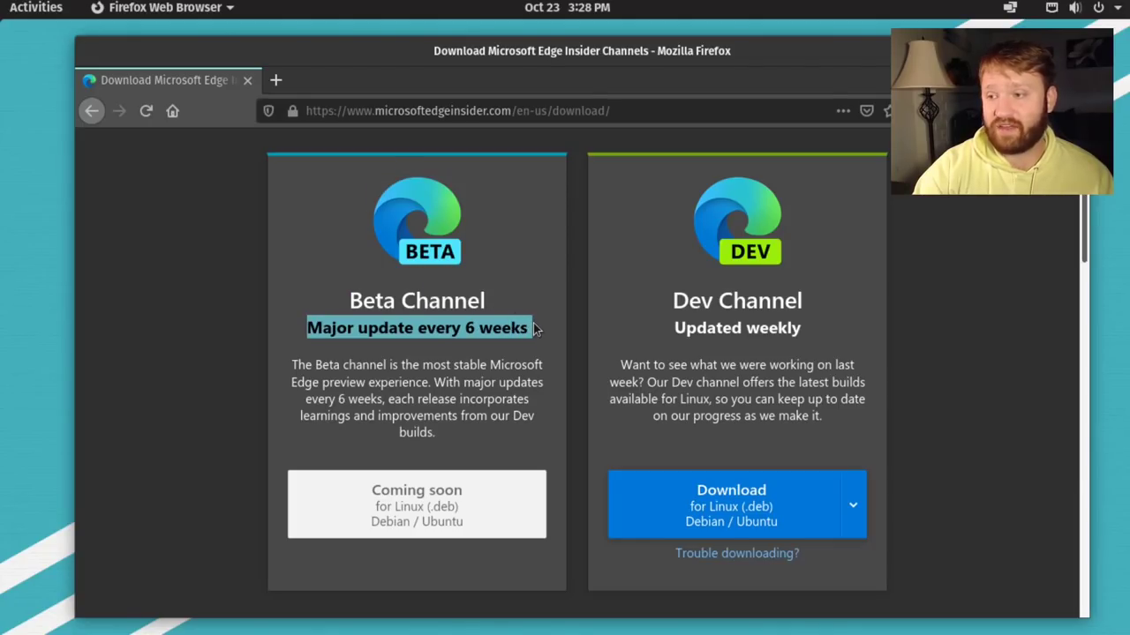
{"action": "left_click", "coordinate": [533, 328]}
Expand the Dev channel's other-platform download list, close it again, and scroll the page
{"action": "scroll", "coordinate": [909, 446], "scroll_direction": "down", "scroll_amount": 4}
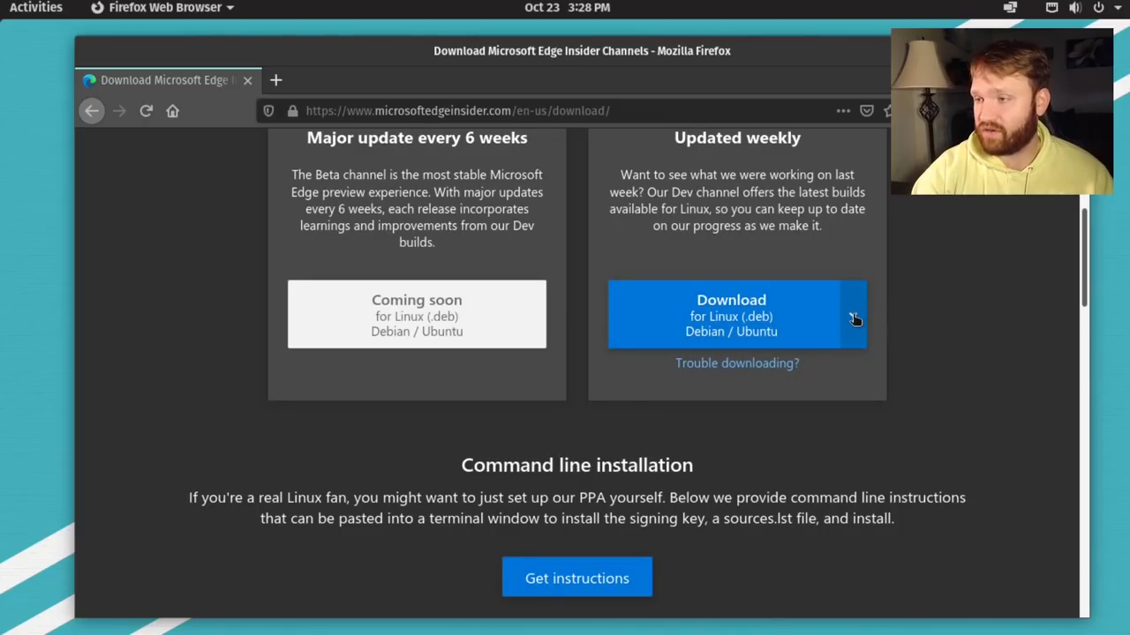
{"action": "left_click", "coordinate": [852, 315]}
{"action": "scroll", "coordinate": [715, 459], "scroll_direction": "down", "scroll_amount": 3}
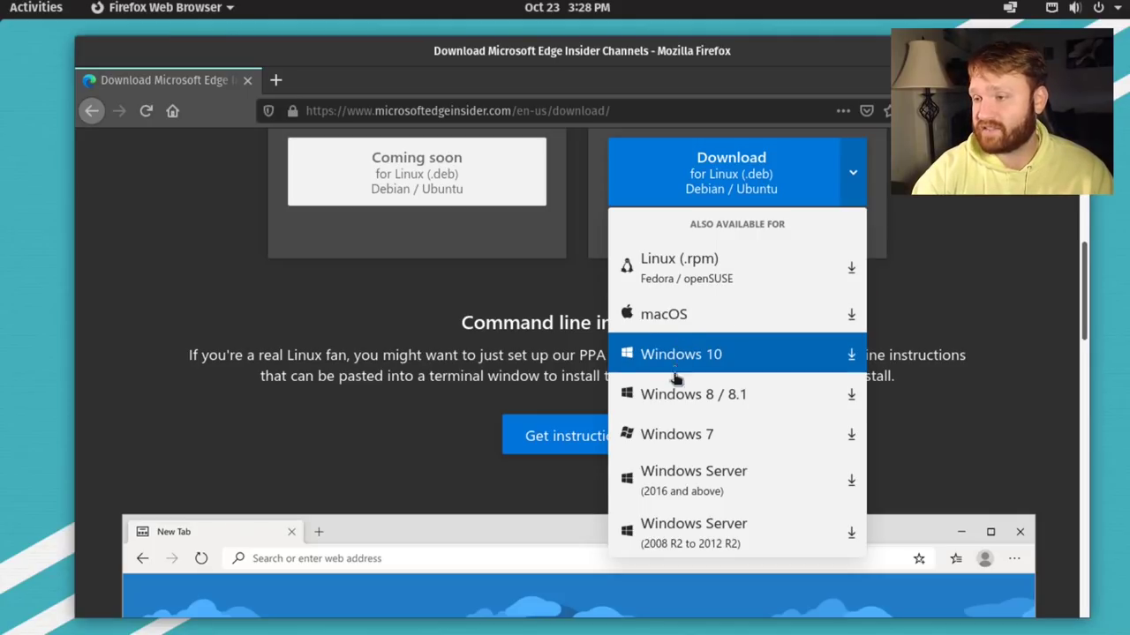
{"action": "left_click", "coordinate": [917, 233]}
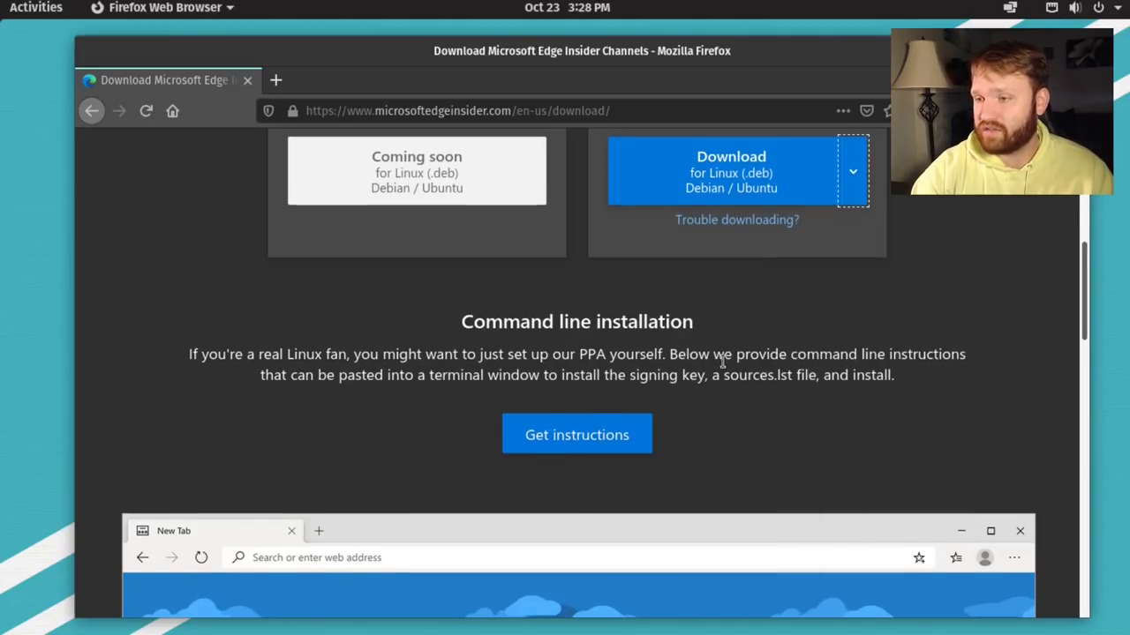
{"action": "scroll", "coordinate": [706, 355], "scroll_direction": "down", "scroll_amount": 3}
{"action": "scroll", "coordinate": [662, 353], "scroll_direction": "up", "scroll_amount": 3}
{"action": "scroll", "coordinate": [643, 354], "scroll_direction": "up", "scroll_amount": 1}
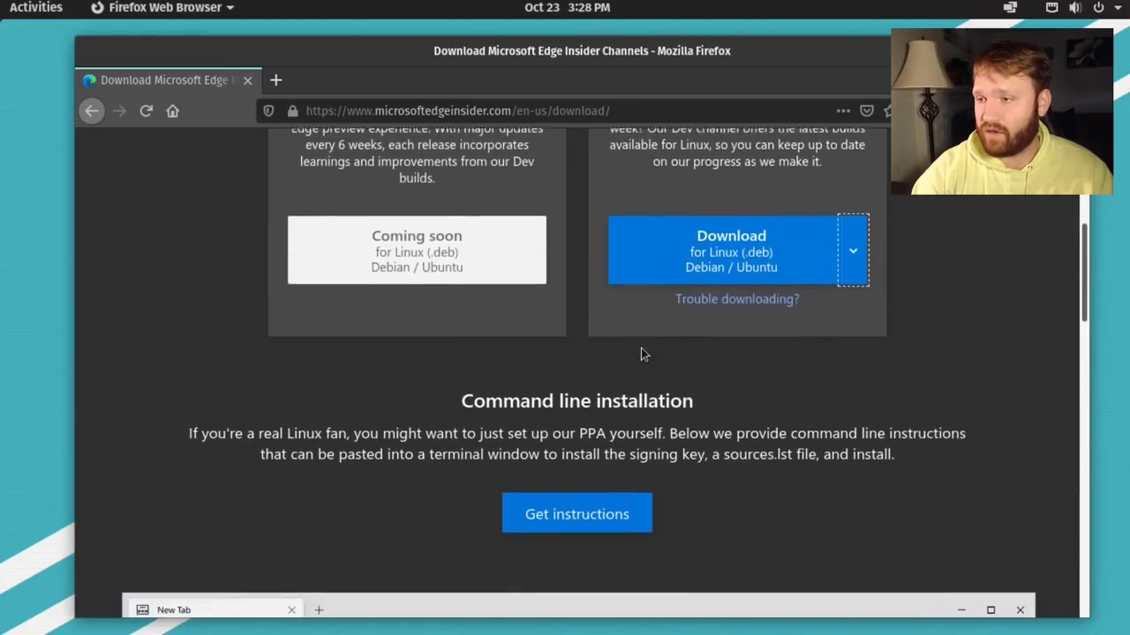
{"action": "scroll", "coordinate": [646, 350], "scroll_direction": "down", "scroll_amount": 4}
{"action": "scroll", "coordinate": [648, 348], "scroll_direction": "down", "scroll_amount": 3}
{"action": "scroll", "coordinate": [650, 344], "scroll_direction": "up", "scroll_amount": 3}
{"action": "scroll", "coordinate": [650, 342], "scroll_direction": "up", "scroll_amount": 3}
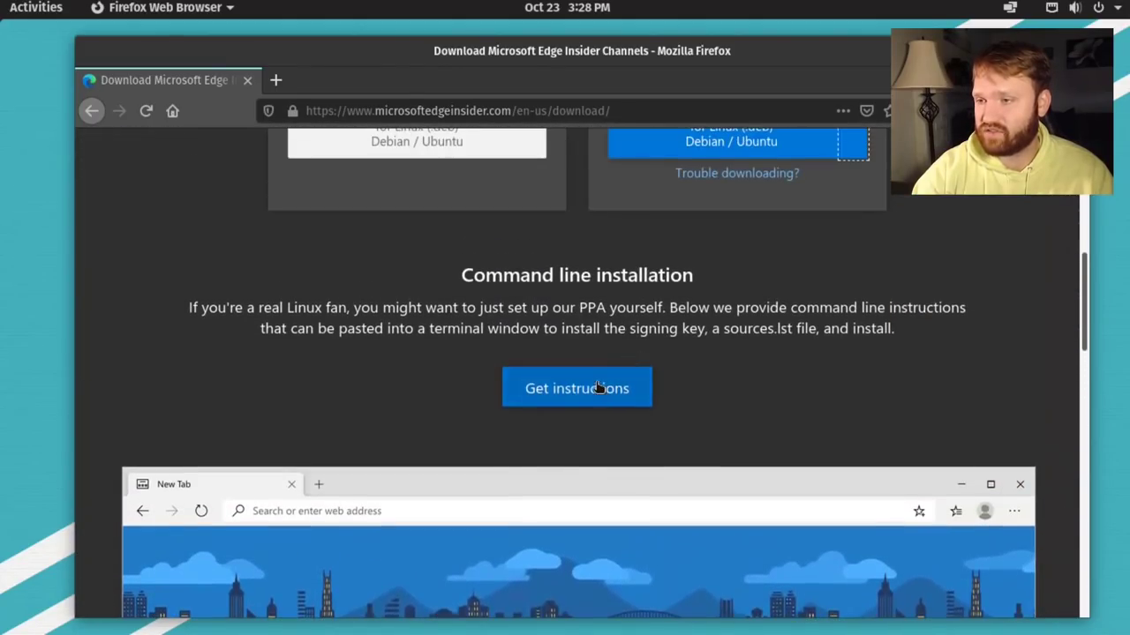
Get the command-line instructions, accept the Edge Dev license, and view the Debian/Ubuntu commands
{"action": "left_click", "coordinate": [582, 388]}
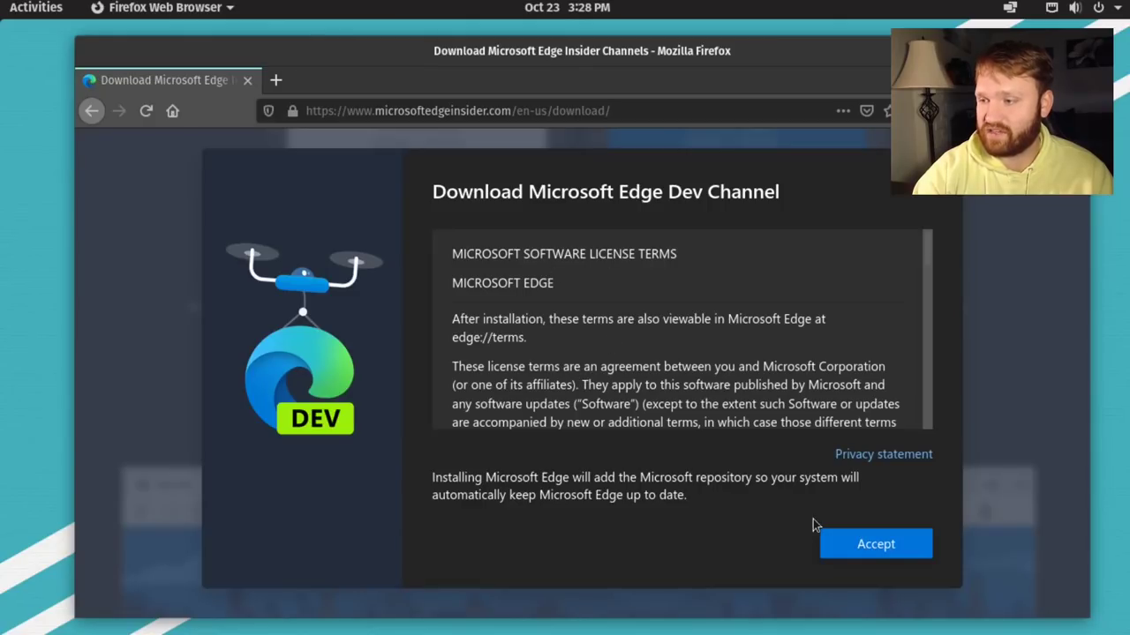
{"action": "left_click", "coordinate": [886, 547]}
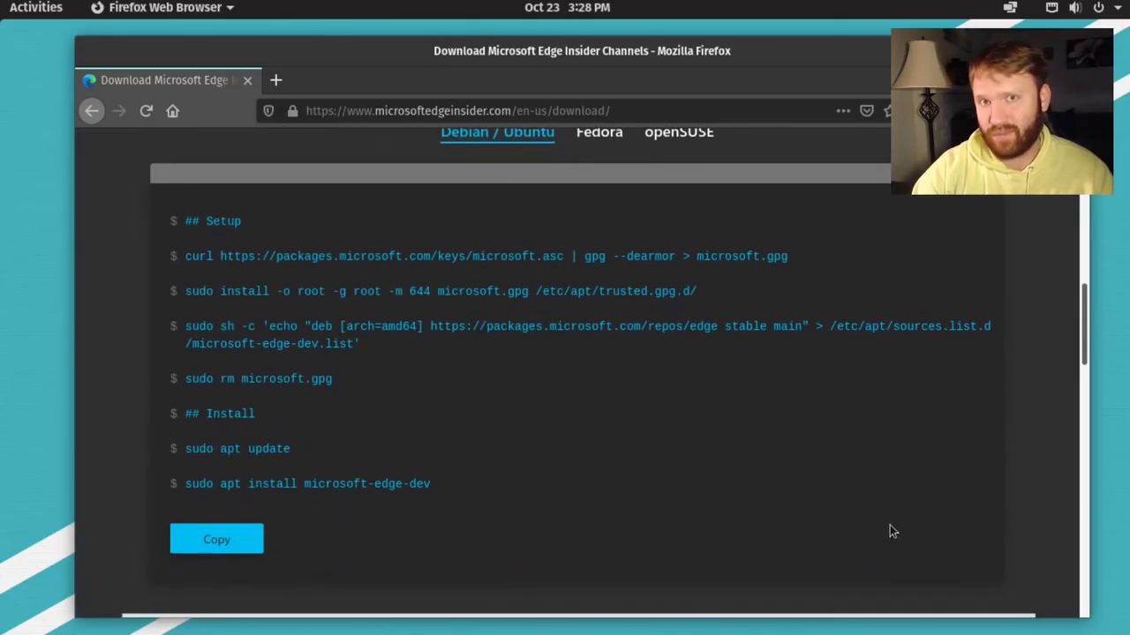
{"action": "scroll", "coordinate": [560, 388], "scroll_direction": "up", "scroll_amount": 2}
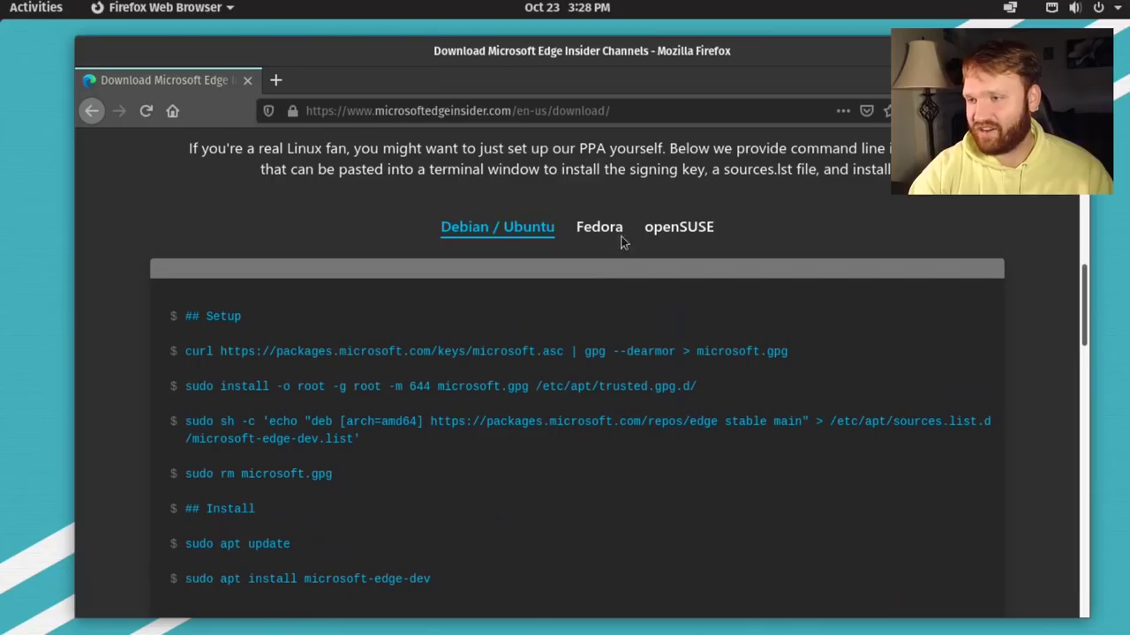
{"action": "scroll", "coordinate": [621, 241], "scroll_direction": "down", "scroll_amount": 1}
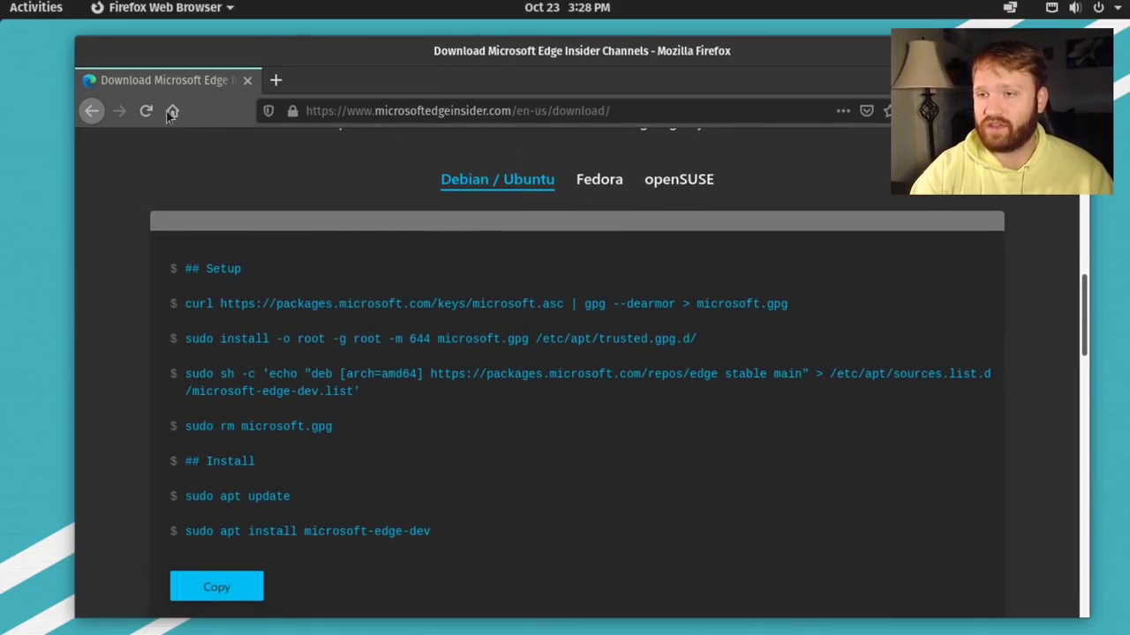
{"action": "left_click", "coordinate": [276, 81]}
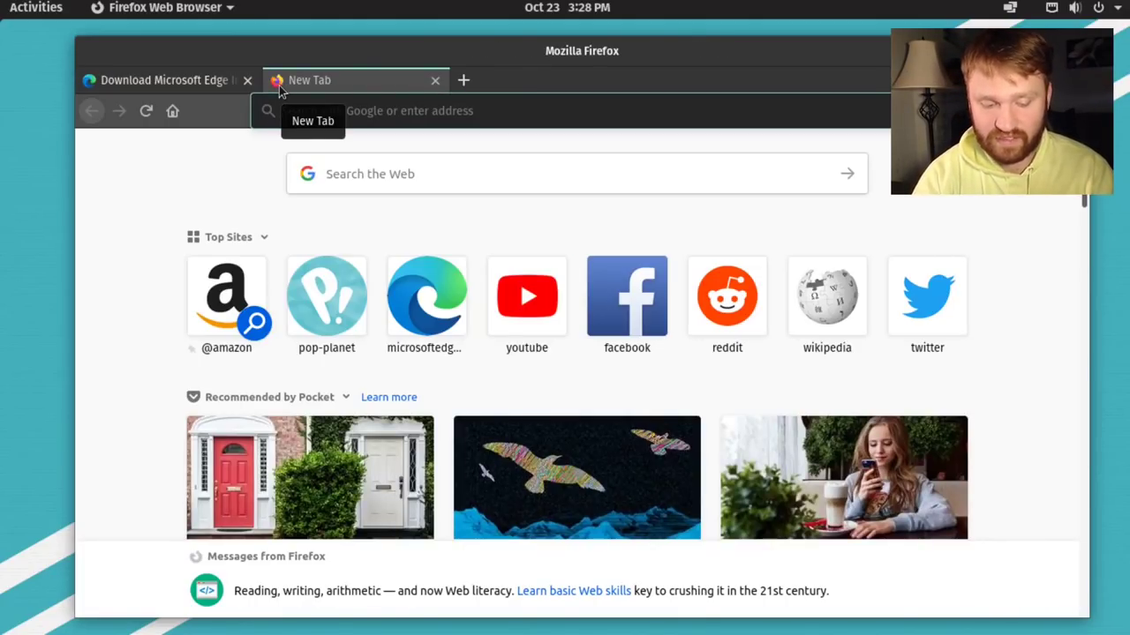
{"action": "type", "text": "m"}
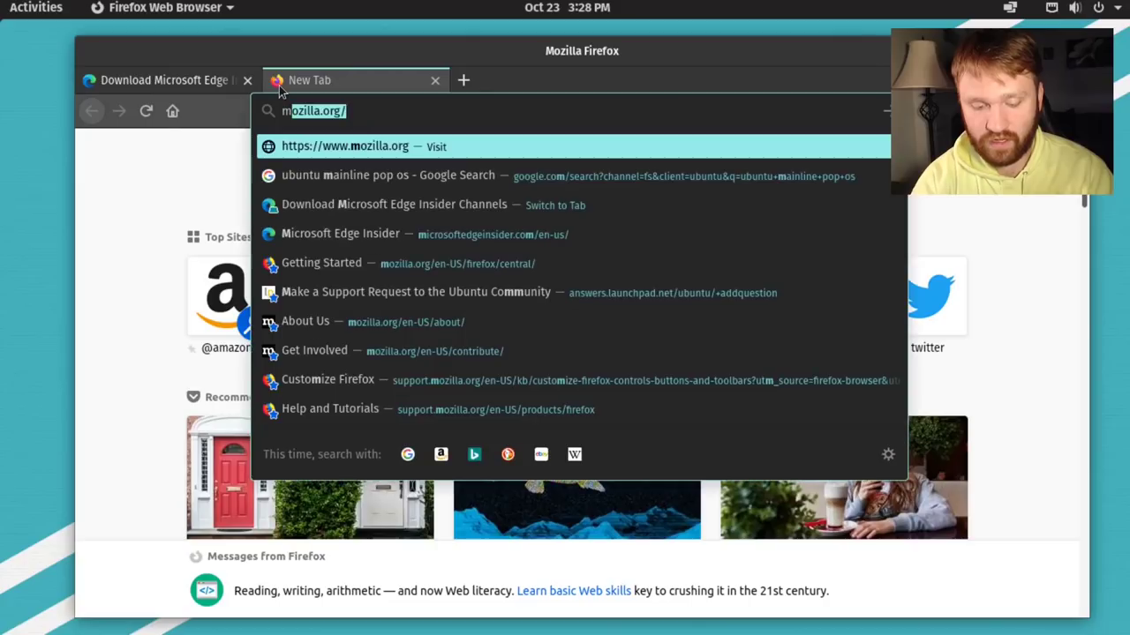
{"action": "type", "text": "icros"}
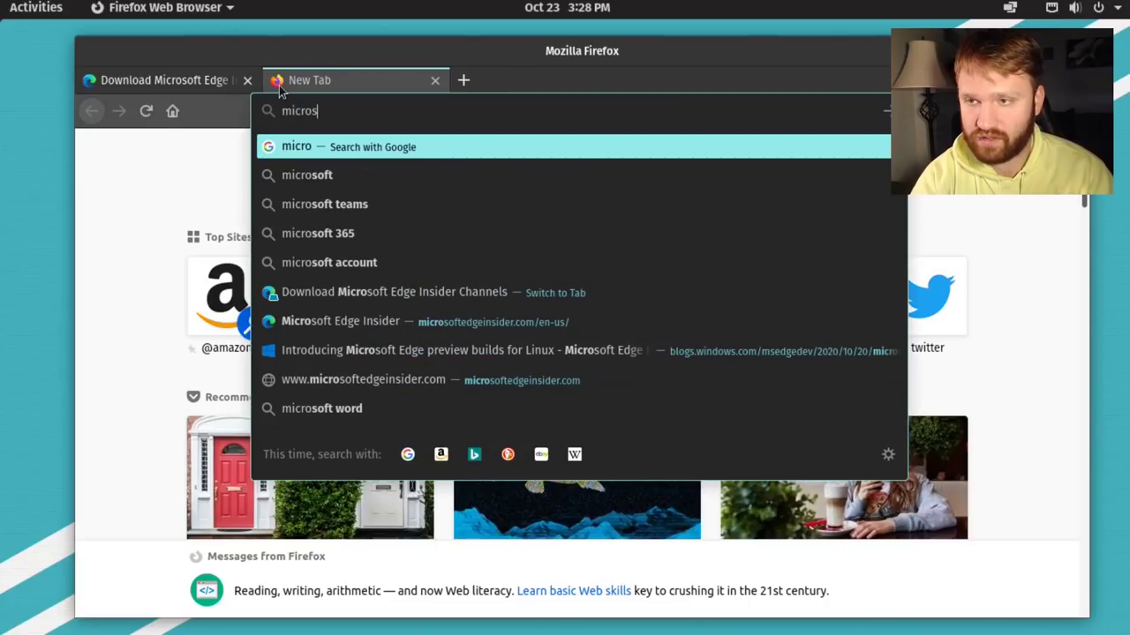
{"action": "type", "text": "oft edge"}
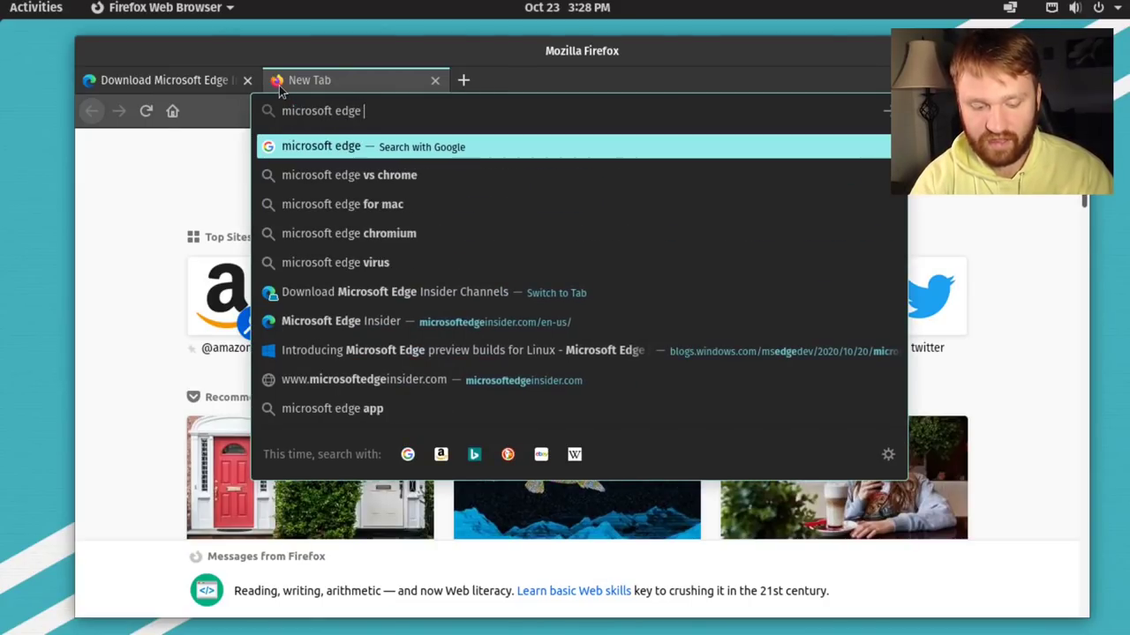
{"action": "type", "text": " arch"}
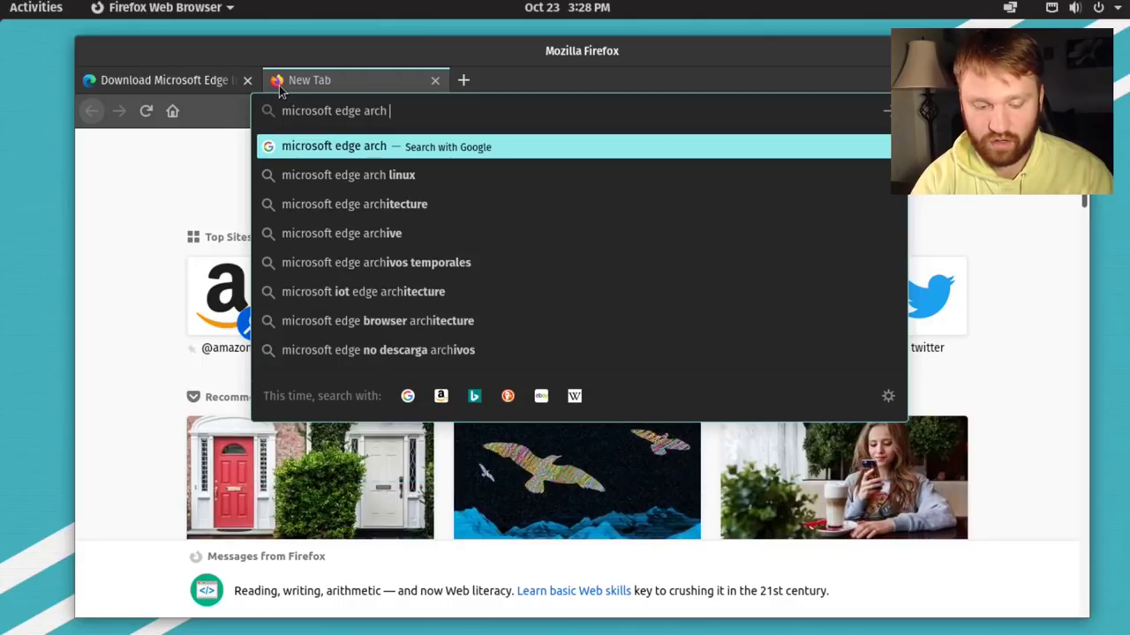
{"action": "type", "text": " repo"}
{"action": "key", "text": "Return"}
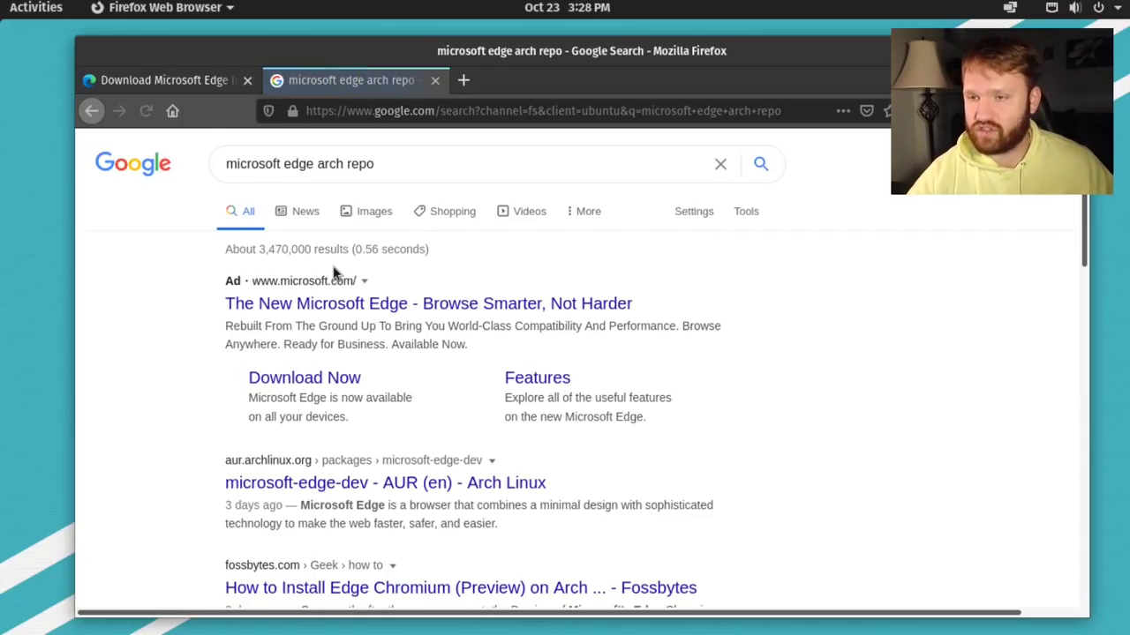
{"action": "scroll", "coordinate": [383, 330], "scroll_direction": "down", "scroll_amount": 2}
{"action": "scroll", "coordinate": [388, 291], "scroll_direction": "down", "scroll_amount": 3}
{"action": "left_click", "coordinate": [391, 250]}
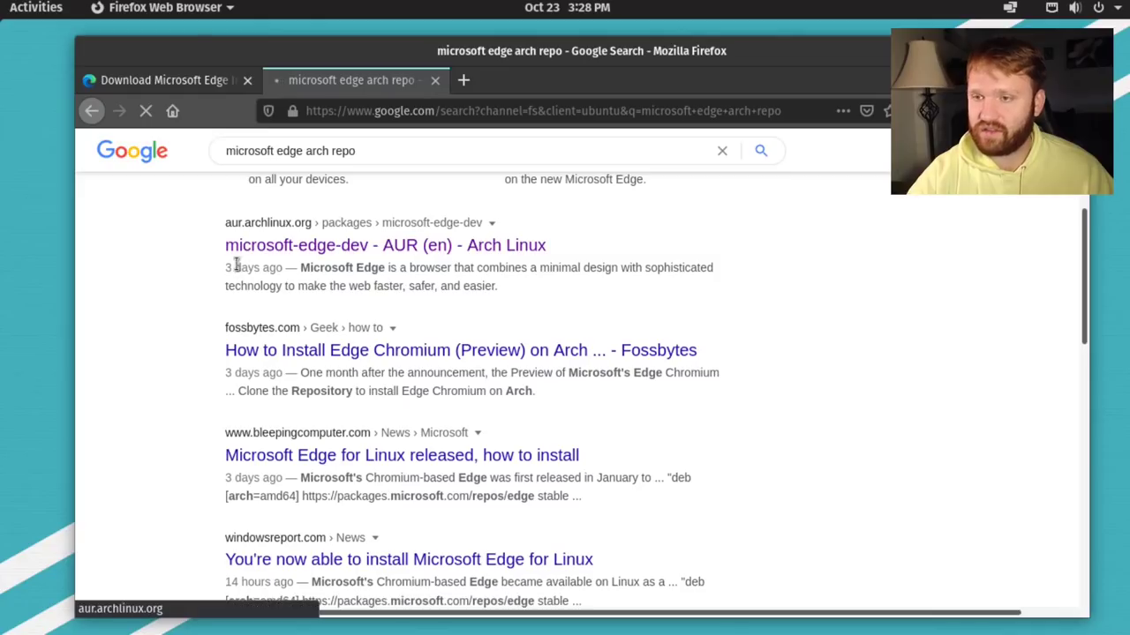
{"action": "scroll", "coordinate": [345, 383], "scroll_direction": "down", "scroll_amount": 3}
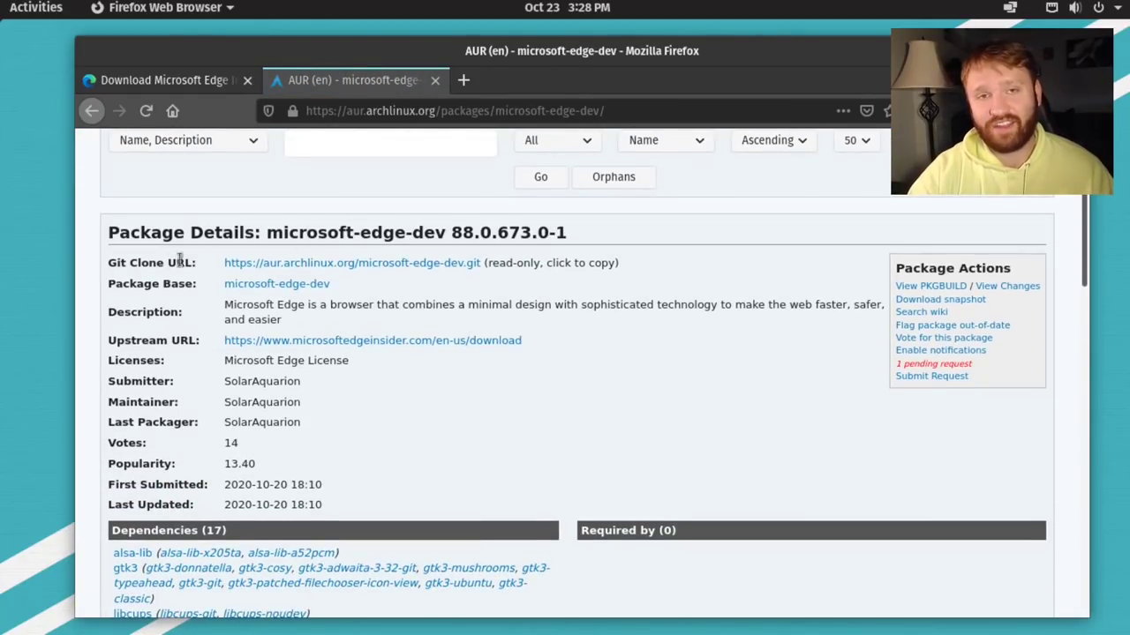
{"action": "scroll", "coordinate": [466, 330], "scroll_direction": "up", "scroll_amount": 3}
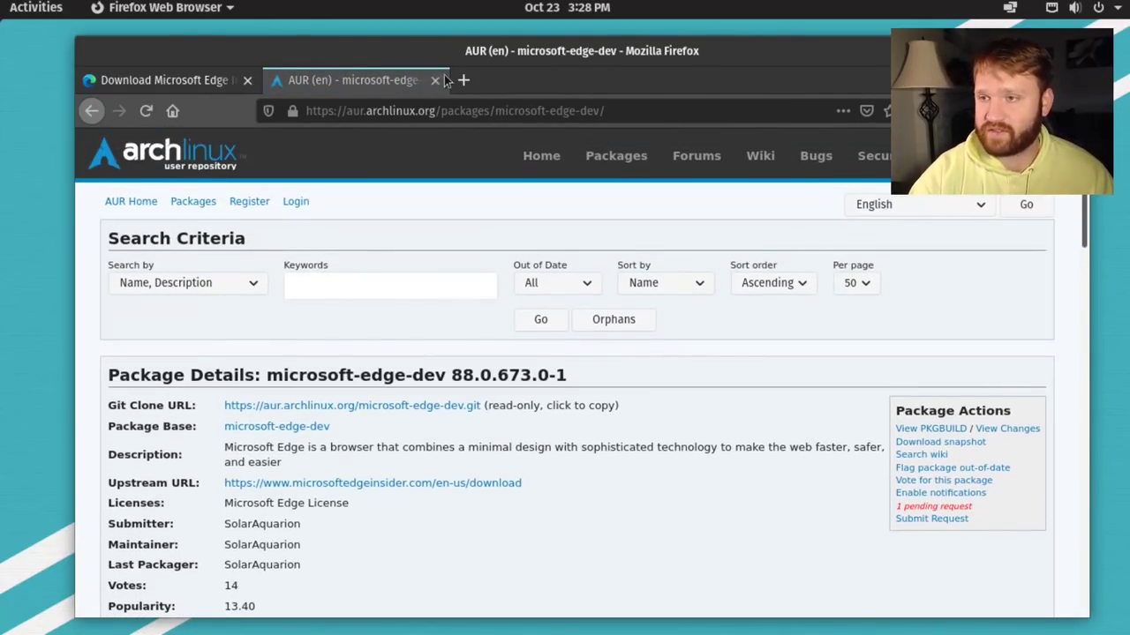
{"action": "left_click", "coordinate": [435, 80]}
Launch Terminal from the overview search and snap it to the left half of the screen
{"action": "left_click", "coordinate": [39, 10]}
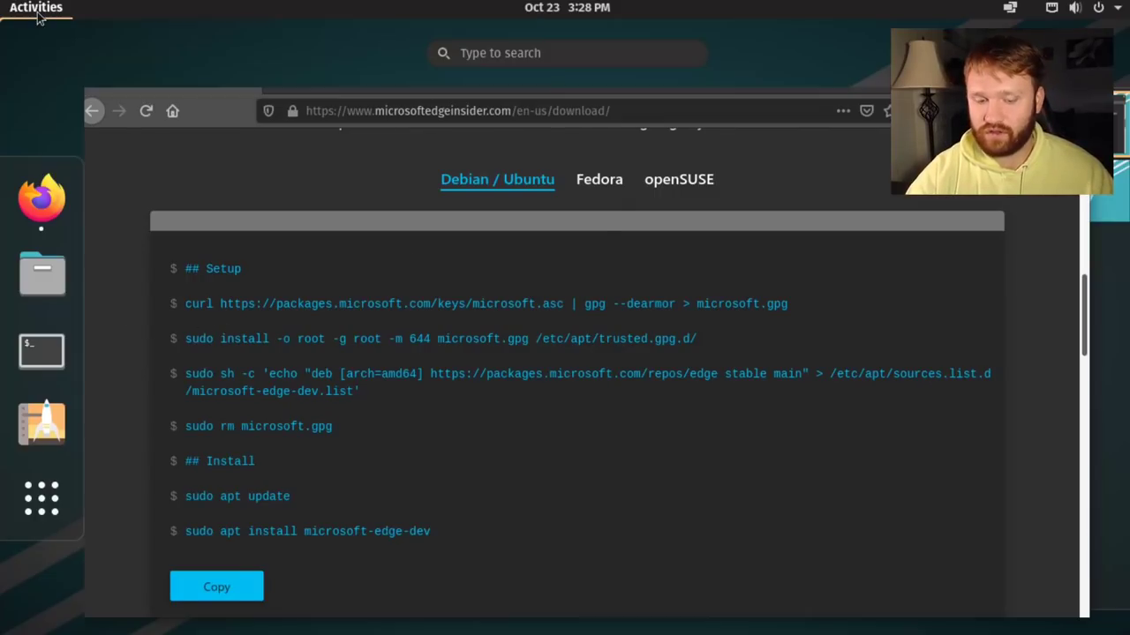
{"action": "type", "text": "ter"}
{"action": "key", "text": "Return"}
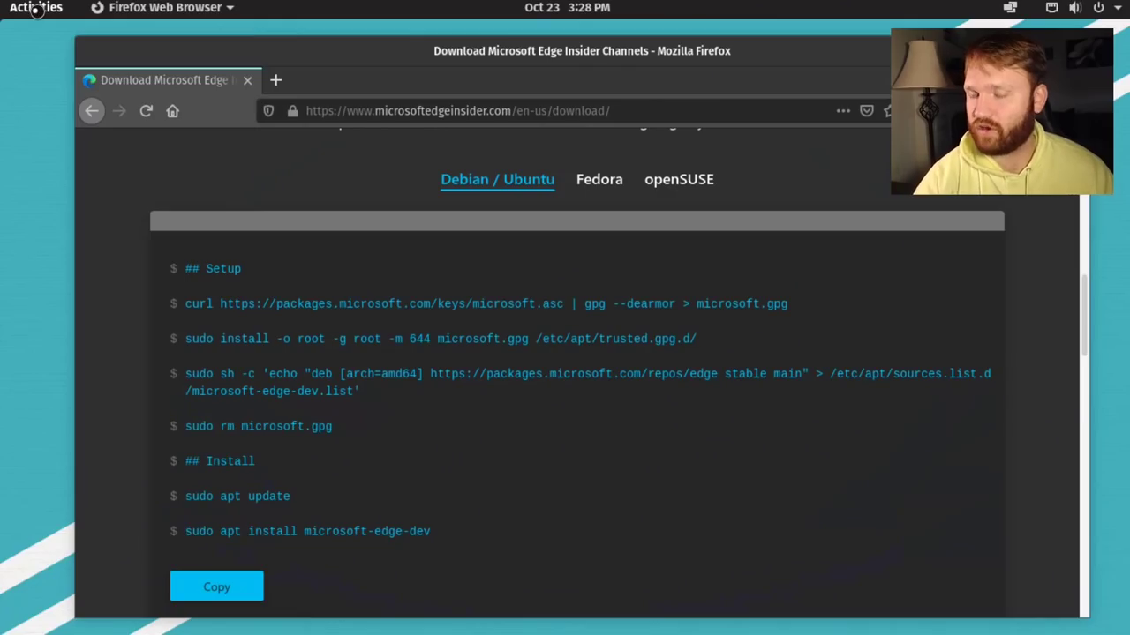
{"action": "left_click_drag", "start_coordinate": [744, 74], "coordinate": [1129, 282]}
{"action": "mouse_move", "coordinate": [457, 57]}
{"action": "left_mouse_down"}
{"action": "mouse_move", "coordinate": [212, 341]}
{"action": "mouse_move", "coordinate": [0, 317]}
{"action": "left_mouse_up"}
Run the curl command that downloads and dearmors Microsoft's signing key into microsoft.gpg
{"action": "scroll", "coordinate": [714, 240], "scroll_direction": "down", "scroll_amount": 5}
{"action": "scroll", "coordinate": [741, 280], "scroll_direction": "down", "scroll_amount": 3}
{"action": "scroll", "coordinate": [762, 281], "scroll_direction": "down", "scroll_amount": 3}
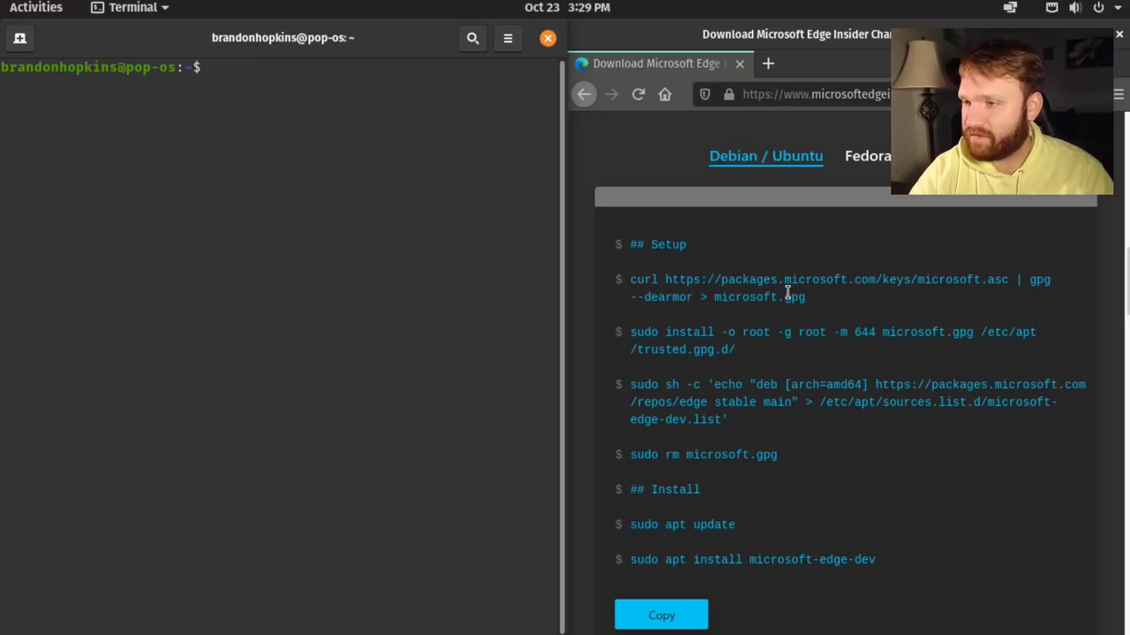
{"action": "left_click_drag", "start_coordinate": [805, 299], "coordinate": [630, 280]}
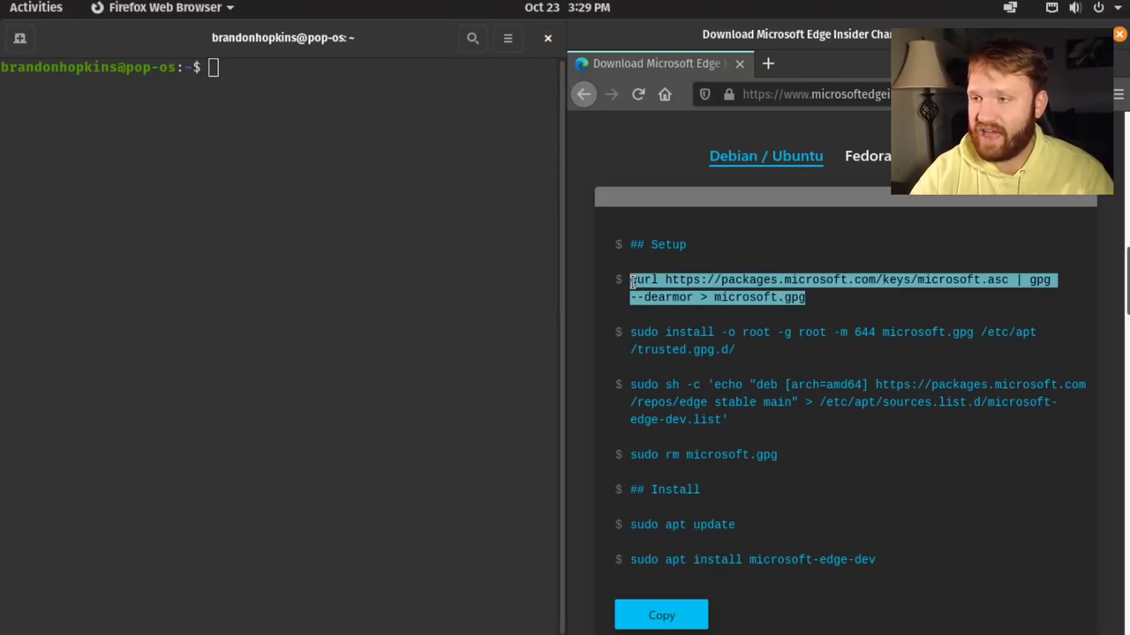
{"action": "right_click", "coordinate": [279, 135]}
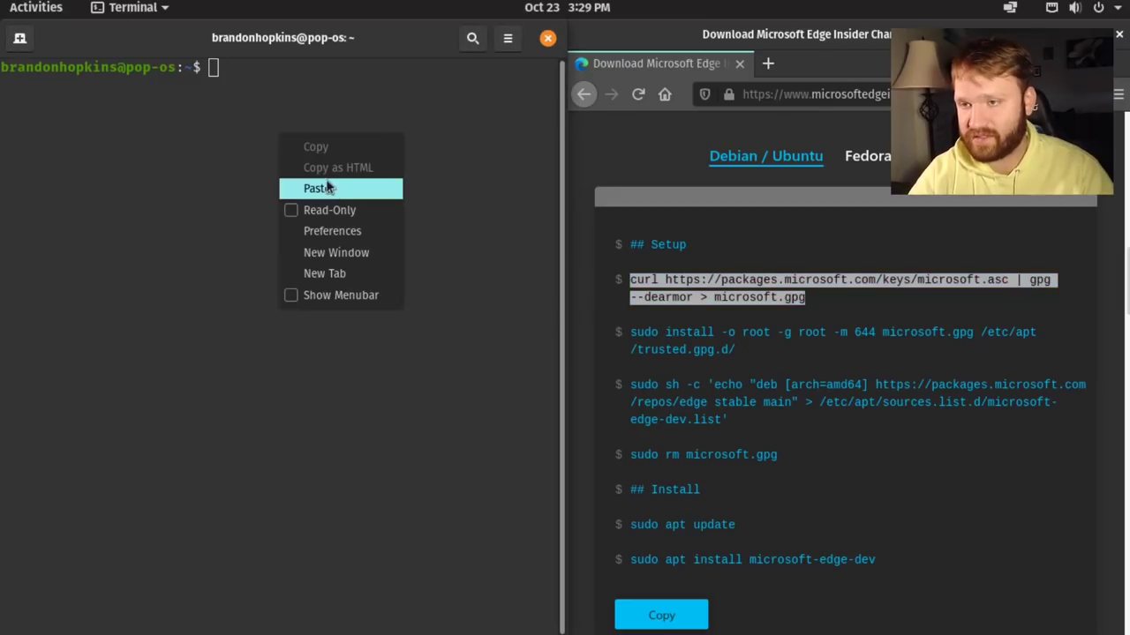
{"action": "left_click", "coordinate": [334, 188]}
{"action": "key", "text": "Return"}
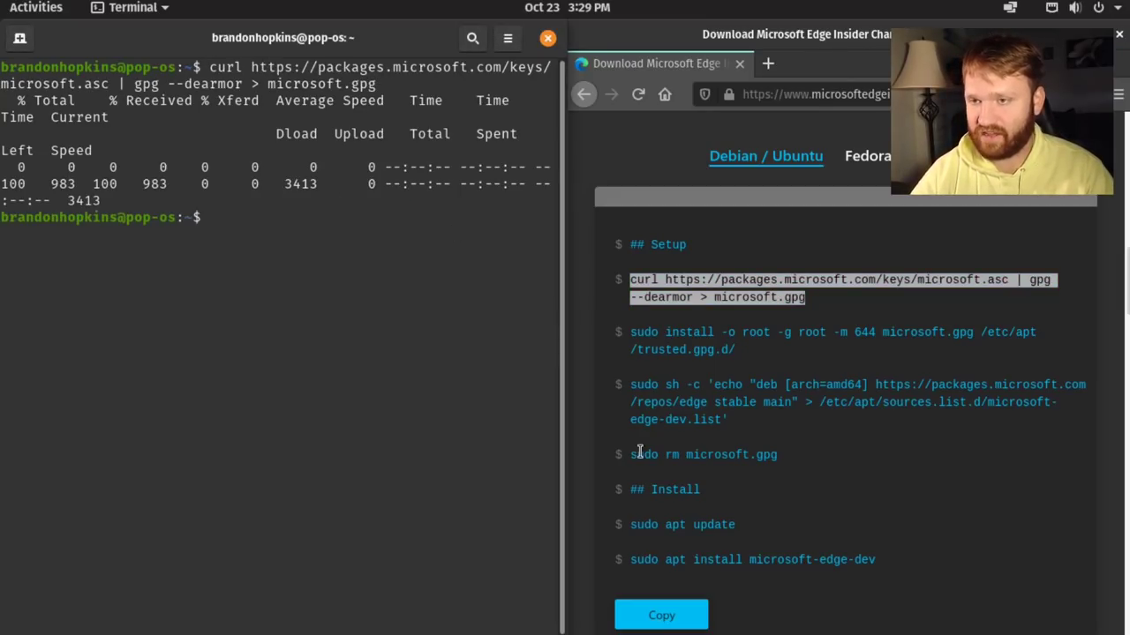
Run 'sudo install -o root -g root -m 644 microsoft.gpg /etc/apt/trusted.gpg.d/' with the sudo password
{"action": "left_click_drag", "start_coordinate": [756, 354], "coordinate": [628, 342]}
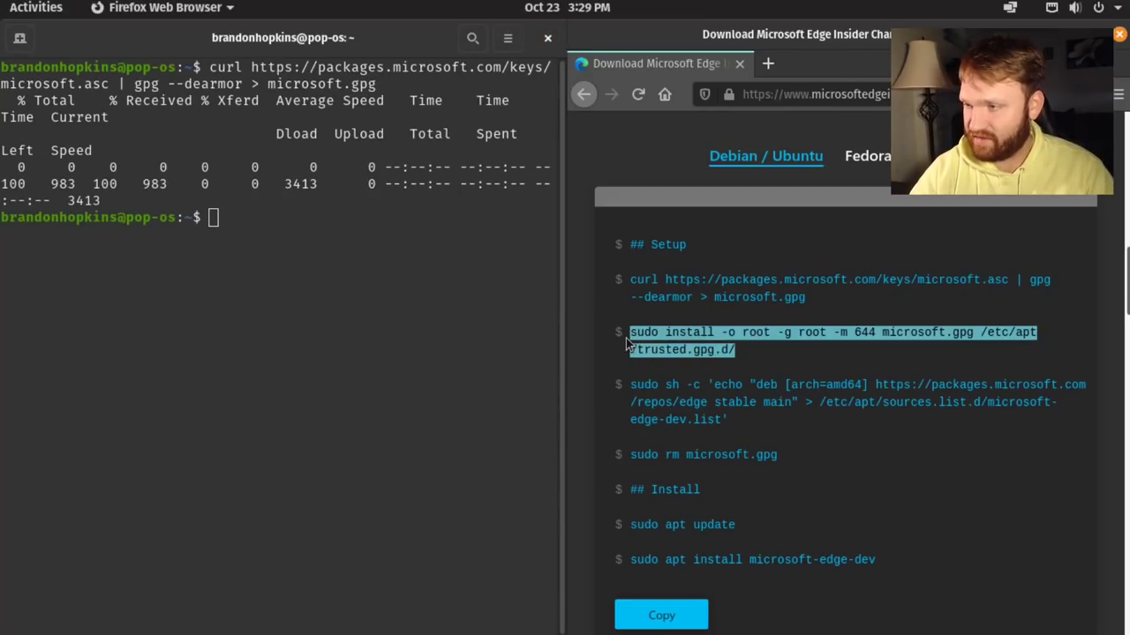
{"action": "left_click", "coordinate": [383, 318]}
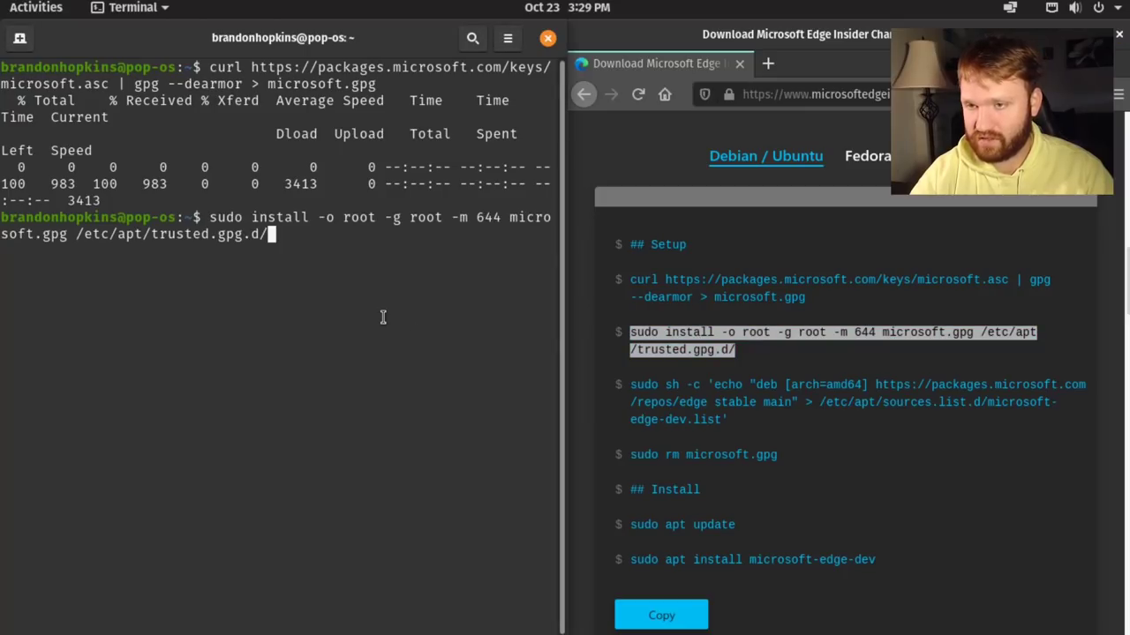
{"action": "key", "text": "Return"}
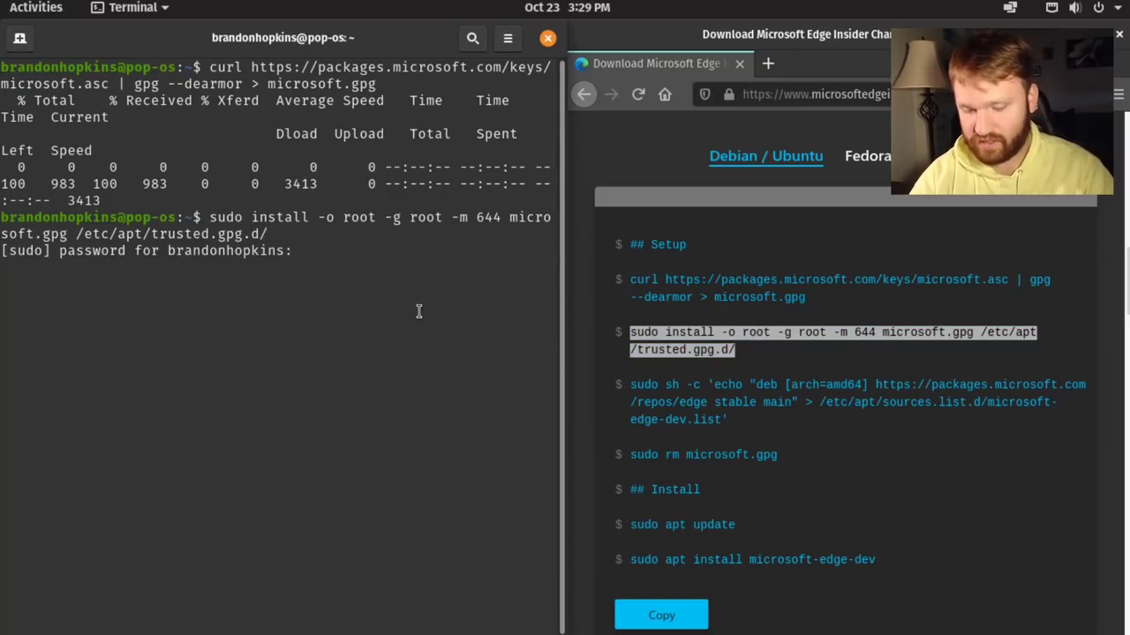
{"action": "key", "text": "Return"}
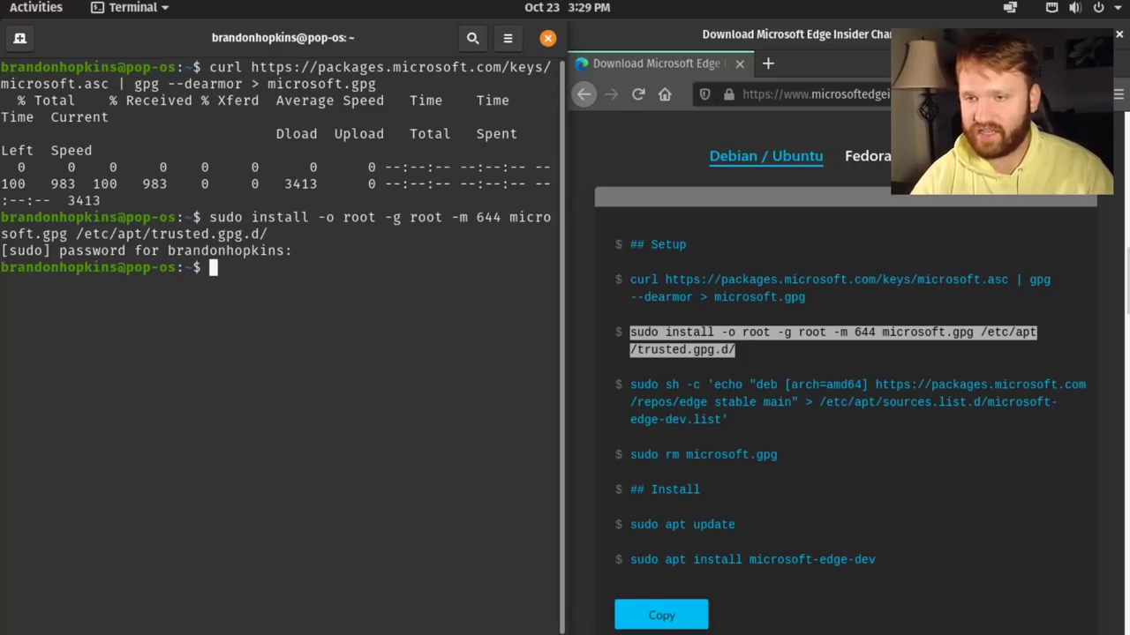
Paste and run the command that adds the Microsoft Edge apt repository
{"action": "left_click_drag", "start_coordinate": [776, 429], "coordinate": [623, 398]}
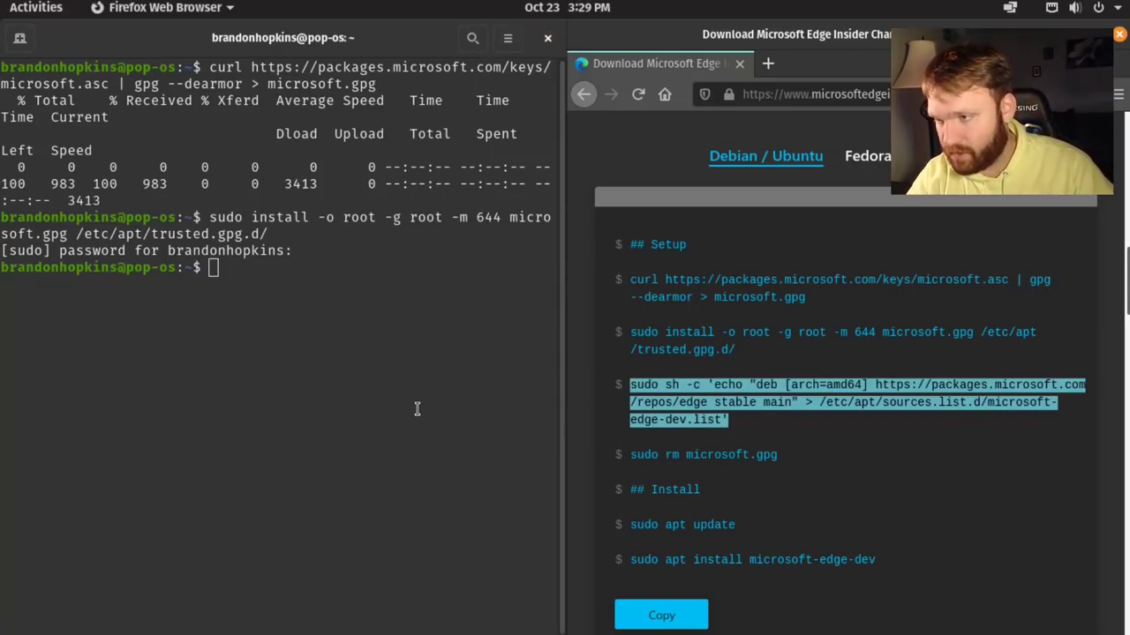
{"action": "right_click", "coordinate": [349, 362]}
{"action": "left_click", "coordinate": [281, 301]}
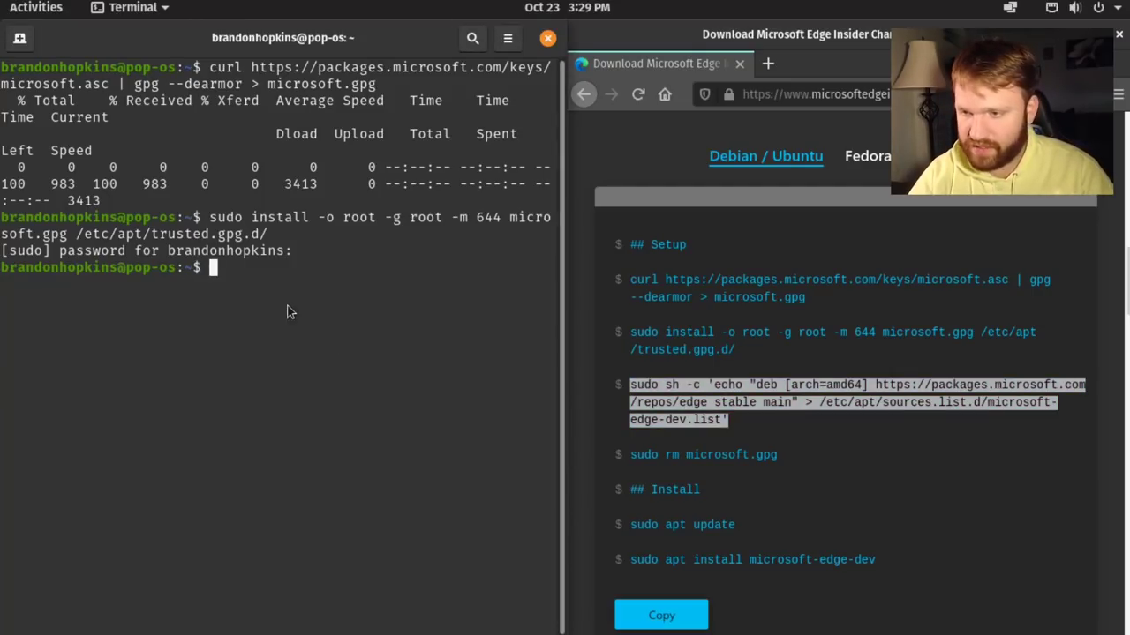
{"action": "right_click", "coordinate": [289, 306]}
{"action": "left_click", "coordinate": [363, 369]}
{"action": "key", "text": "Return"}
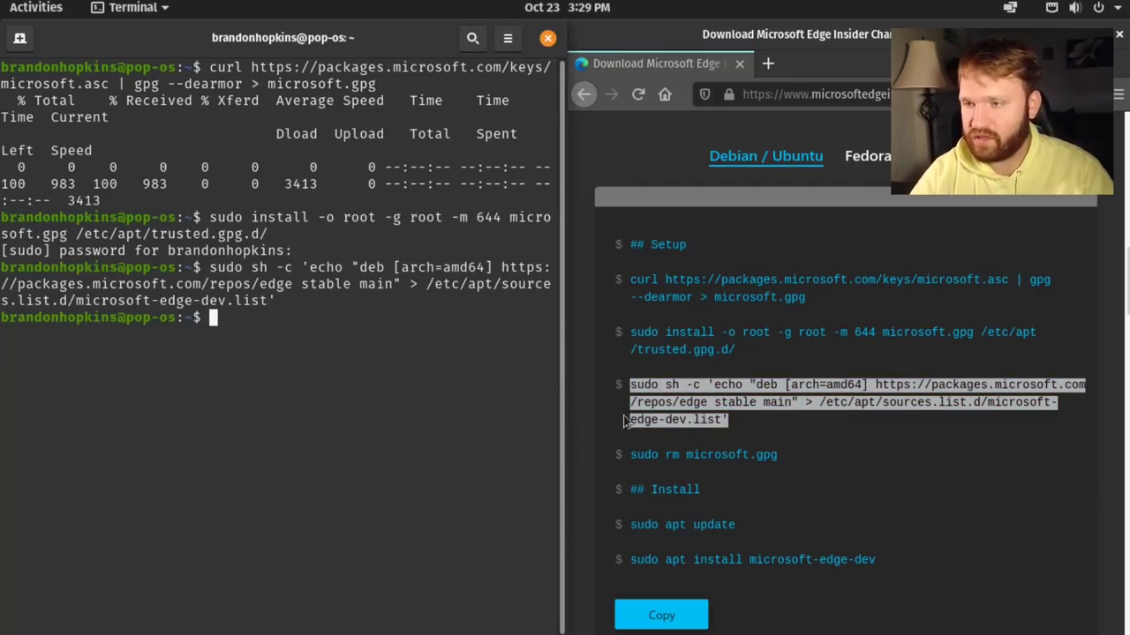
Delete the leftover microsoft.gpg file and refresh the package lists with apt update
{"action": "left_click_drag", "start_coordinate": [790, 454], "coordinate": [613, 459]}
{"action": "key", "text": "ctrl+c"}
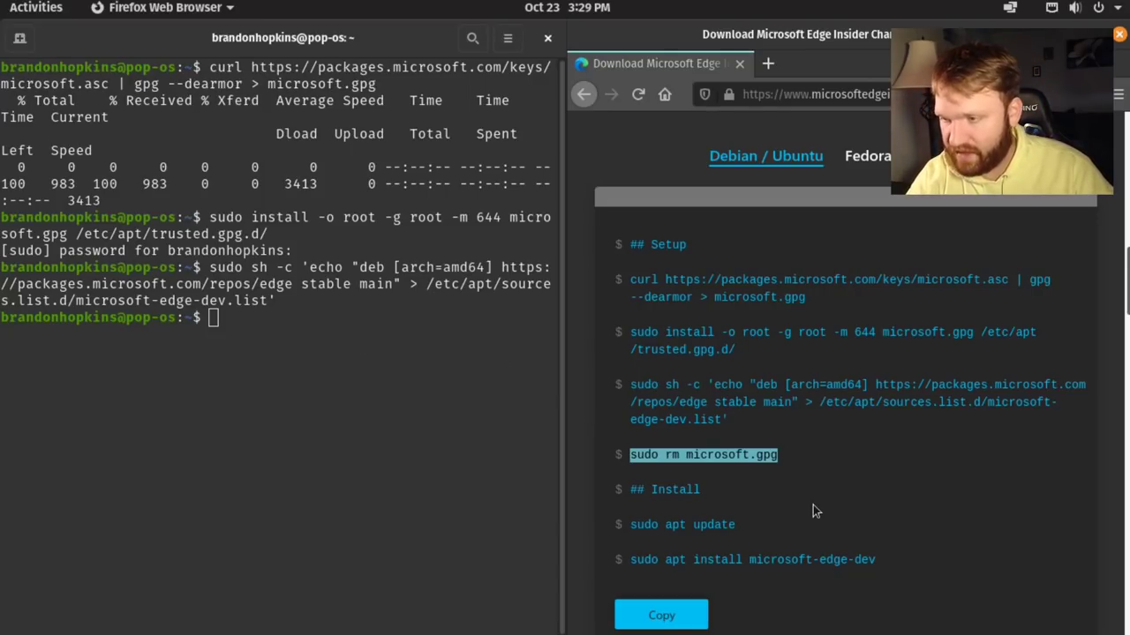
{"action": "left_click", "coordinate": [282, 348]}
{"action": "key", "text": "ctrl+shift+v"}
{"action": "key", "text": "Return"}
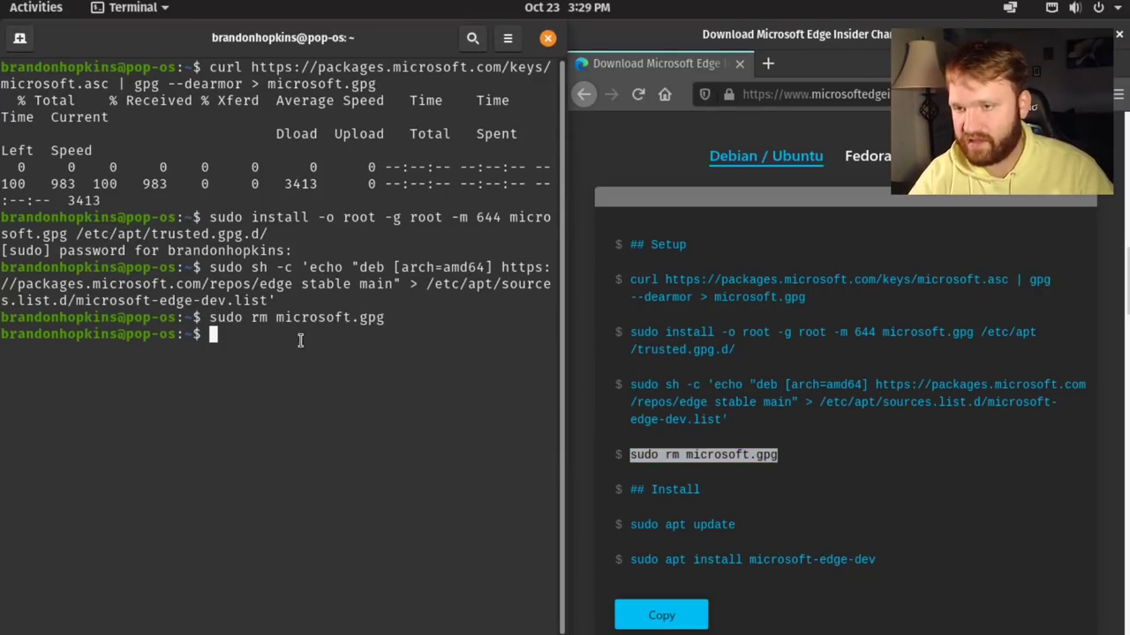
{"action": "left_click_drag", "start_coordinate": [765, 530], "coordinate": [629, 526]}
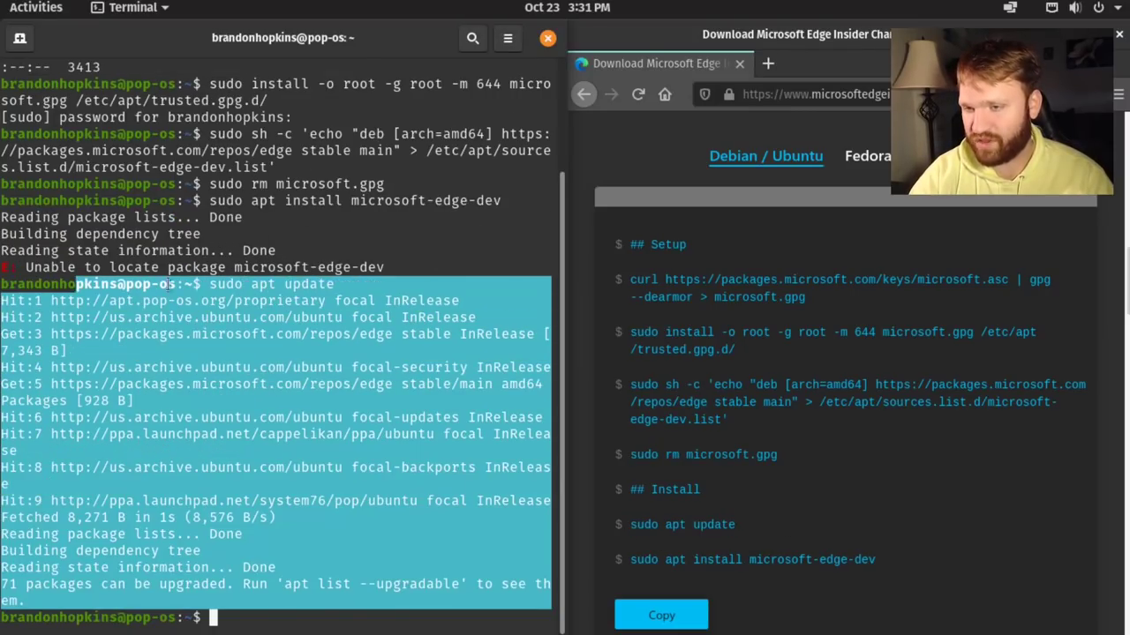
{"action": "left_click_drag", "start_coordinate": [548, 605], "coordinate": [311, 319]}
{"action": "left_click", "coordinate": [310, 320]}
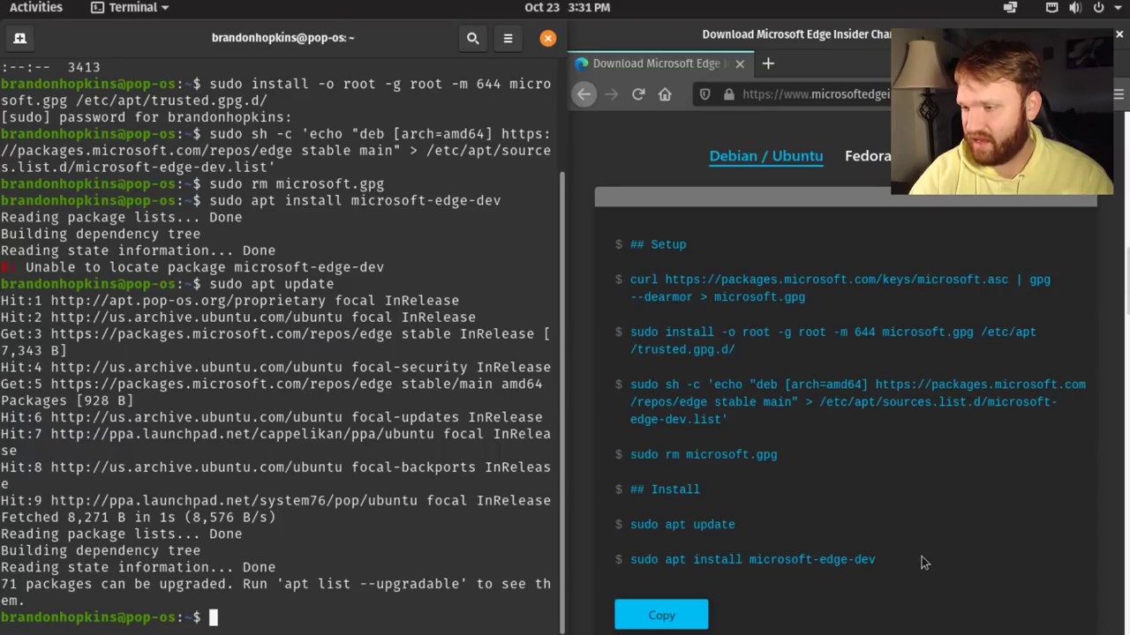
Copy 'sudo apt install microsoft-edge-dev' from the page and run it in Terminal
{"action": "left_click_drag", "start_coordinate": [921, 563], "coordinate": [623, 571]}
{"action": "right_click", "coordinate": [648, 552]}
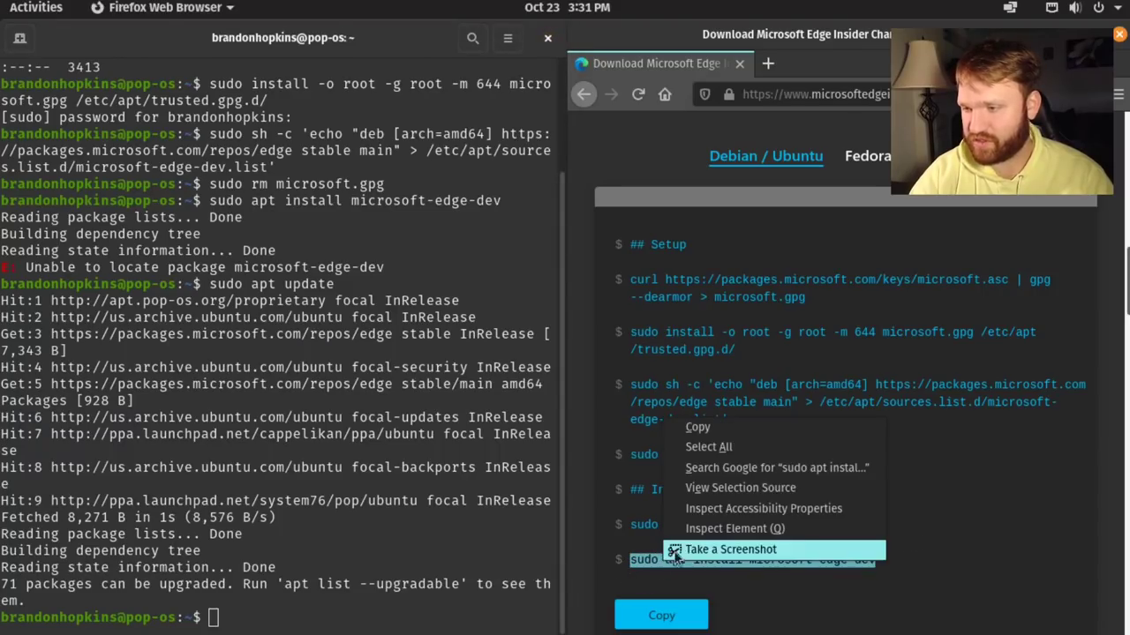
{"action": "left_click", "coordinate": [697, 428]}
{"action": "right_click", "coordinate": [247, 618]}
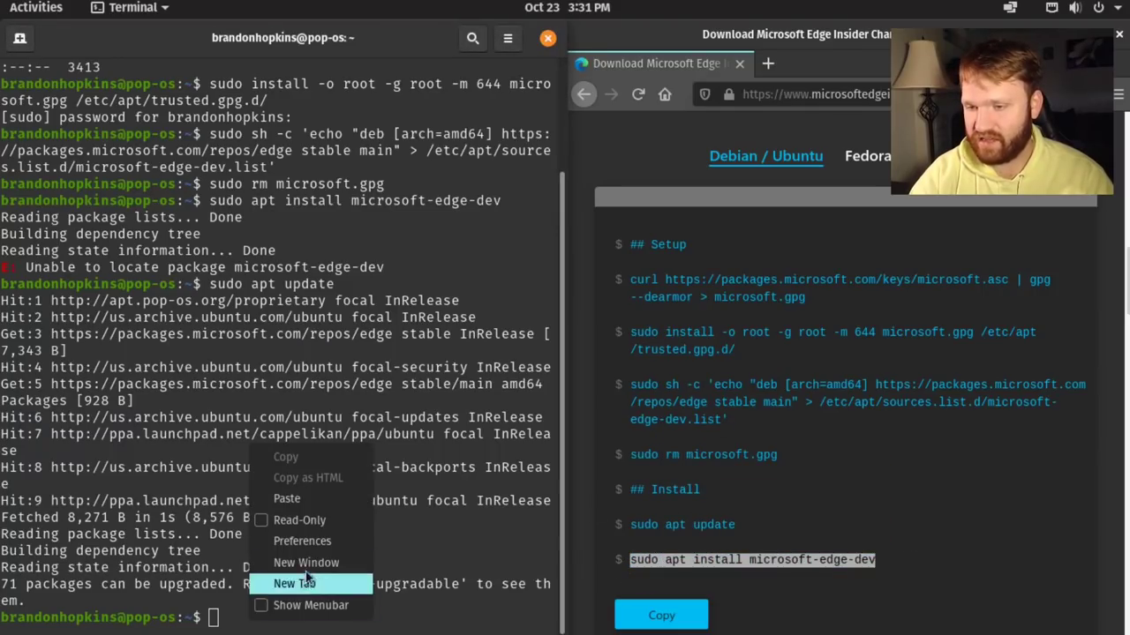
{"action": "left_click", "coordinate": [282, 497]}
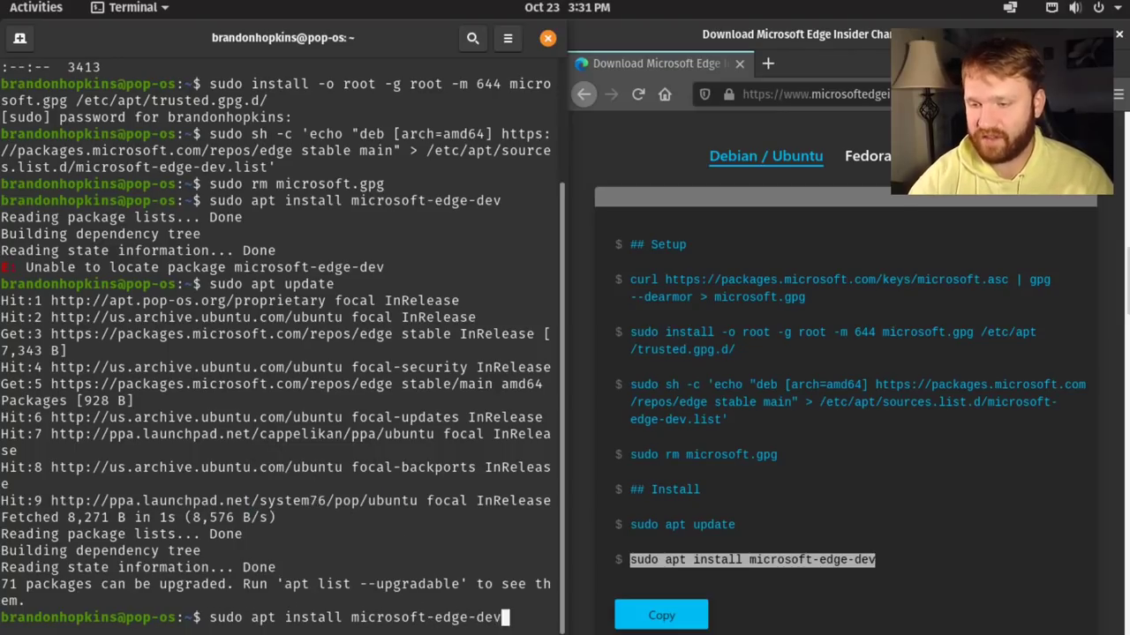
{"action": "key", "text": "Return"}
Answer y to install microsoft-edge-dev 88.0.673.0-1 and look over the Fedora install commands
{"action": "type", "text": "y"}
{"action": "key", "text": "Return"}
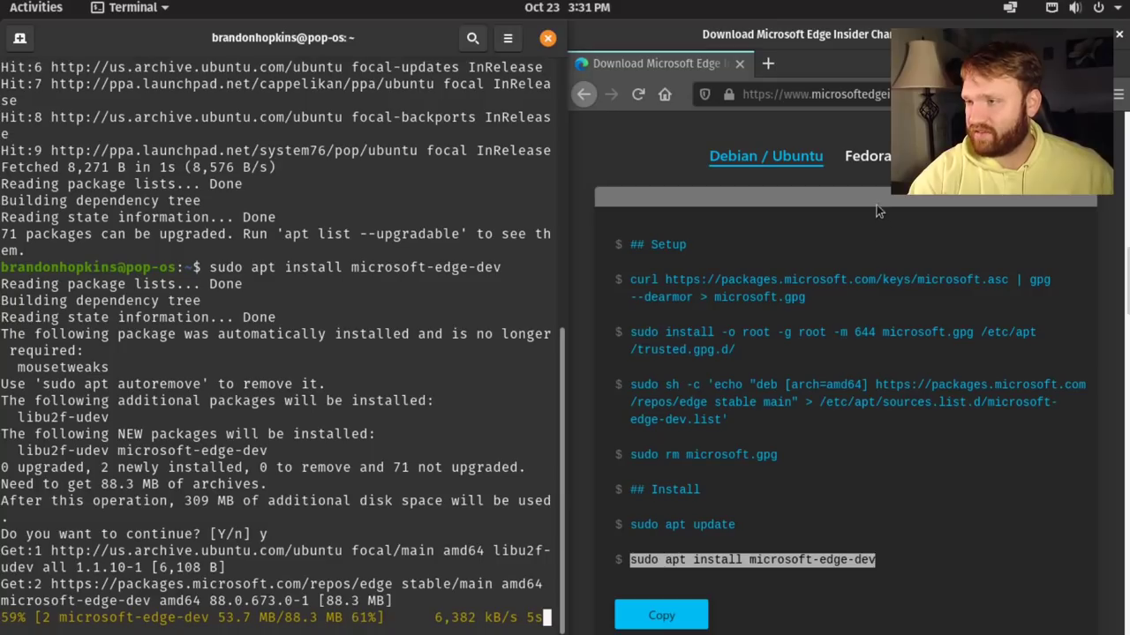
{"action": "left_click", "coordinate": [872, 159]}
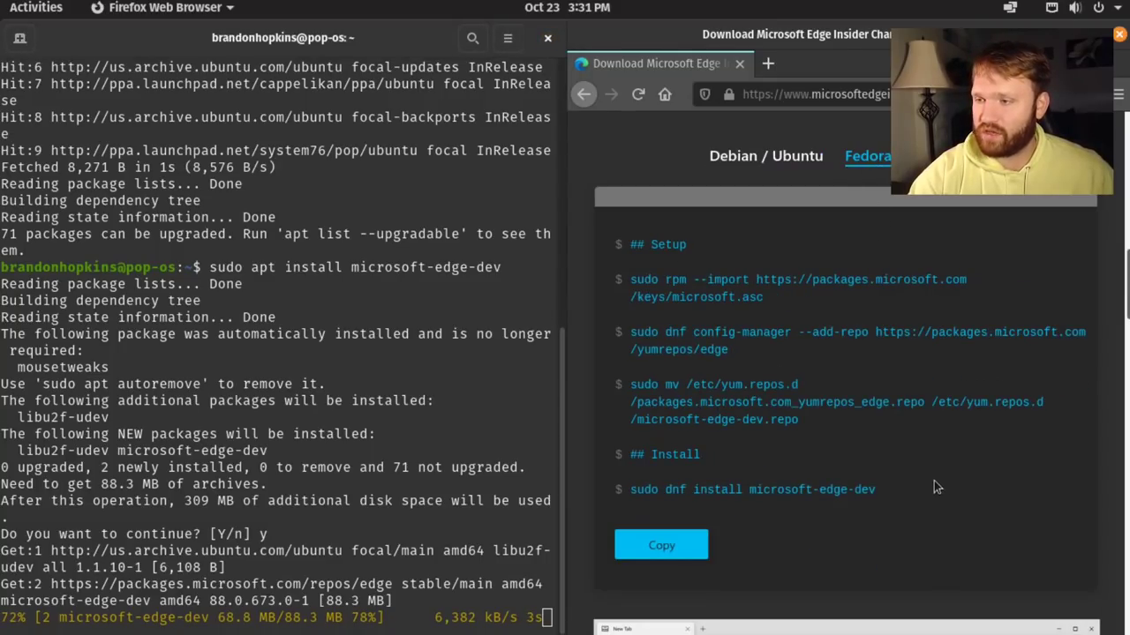
{"action": "left_click_drag", "start_coordinate": [937, 488], "coordinate": [902, 302]}
Select the zypper install commands, then close Terminal once installation finishes
{"action": "left_click", "coordinate": [957, 156]}
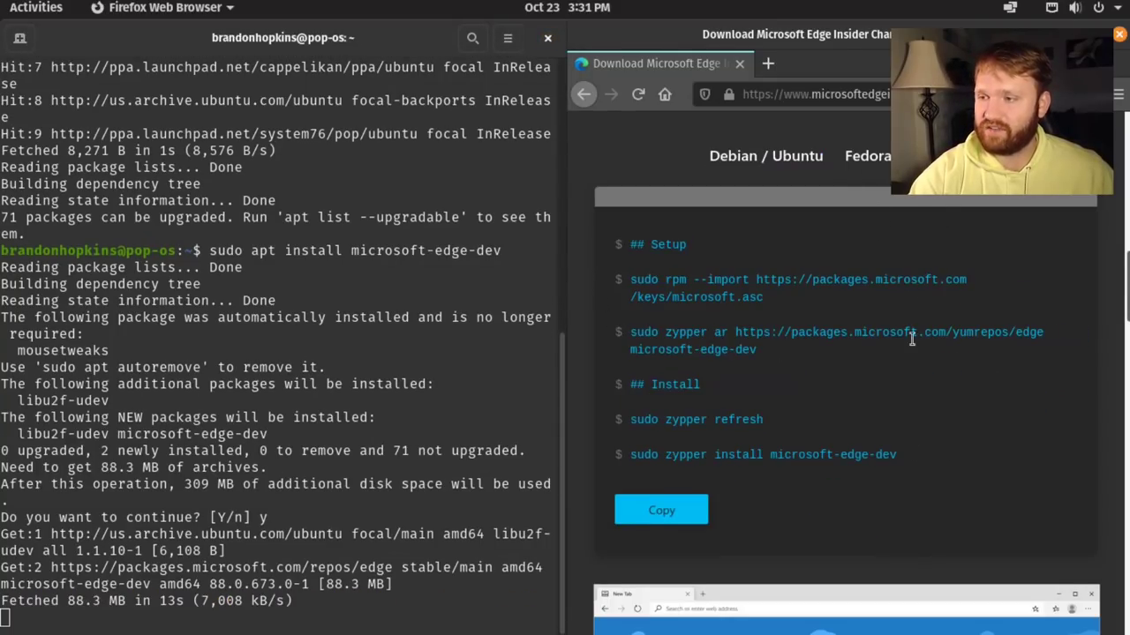
{"action": "left_click_drag", "start_coordinate": [931, 472], "coordinate": [594, 244]}
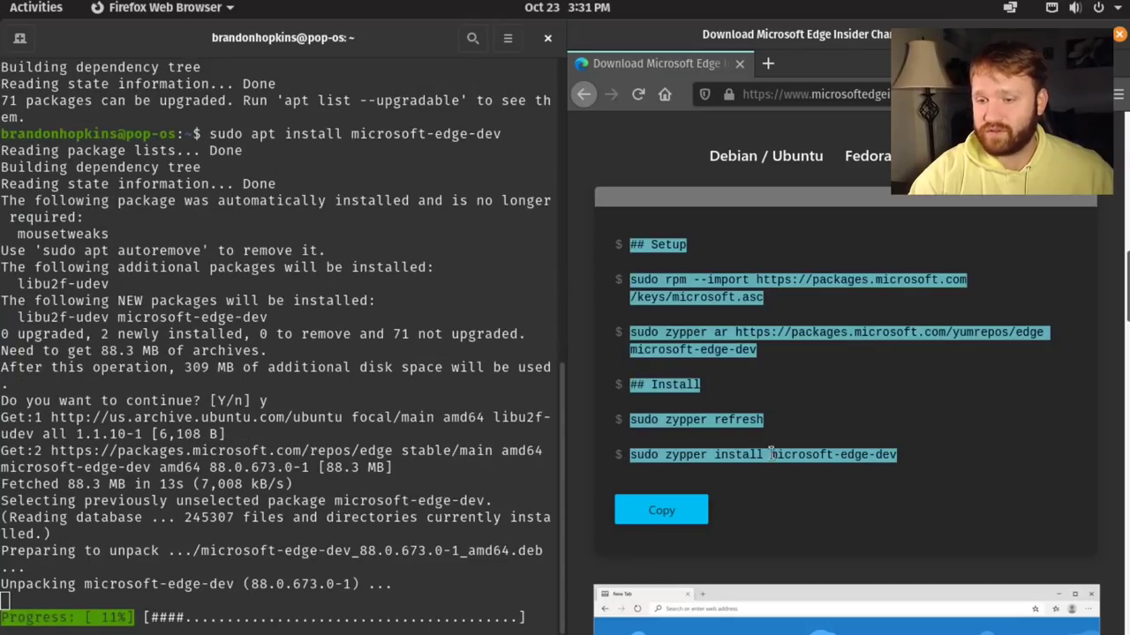
{"action": "left_click", "coordinate": [955, 468]}
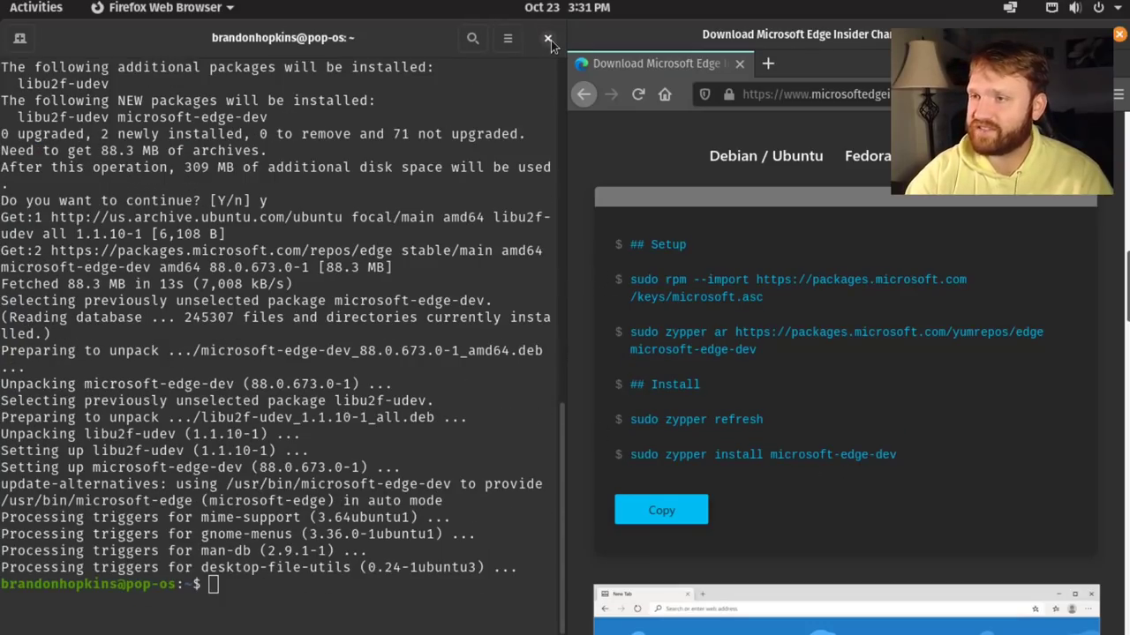
{"action": "left_click", "coordinate": [548, 38]}
Close Firefox and launch Microsoft Edge Dev from Activities' Show Applications grid
{"action": "left_click", "coordinate": [1118, 36]}
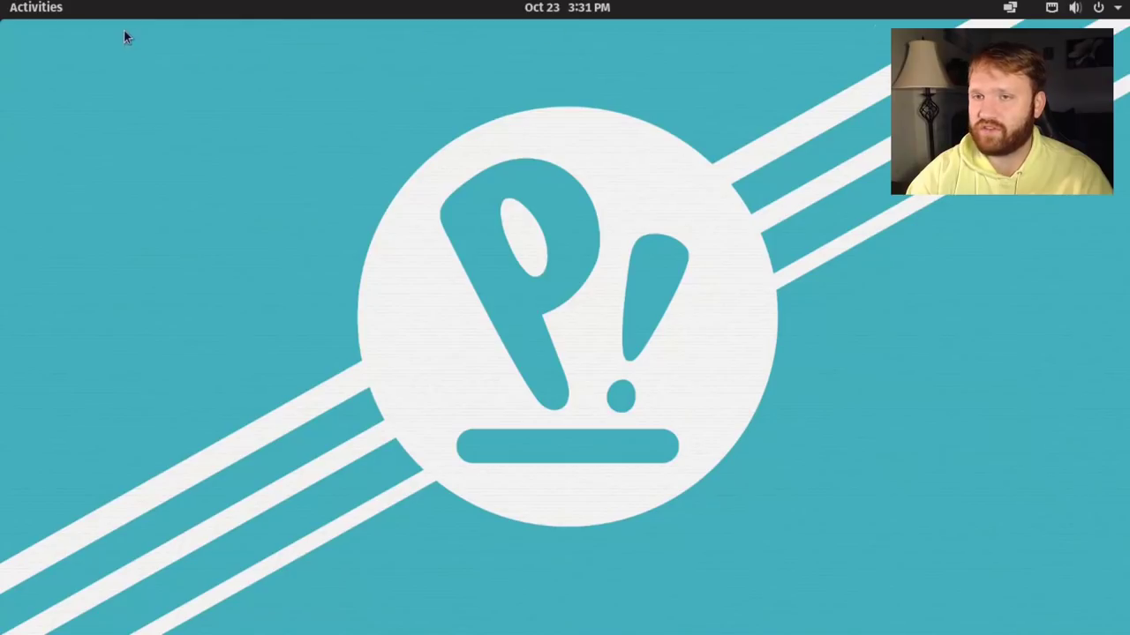
{"action": "left_click", "coordinate": [45, 11]}
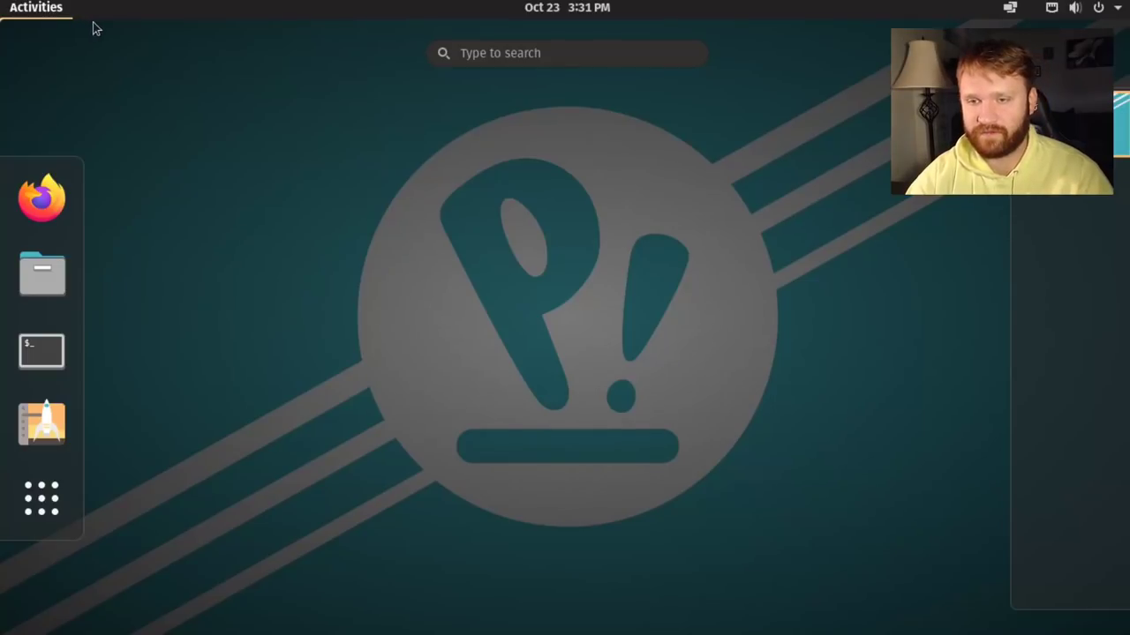
{"action": "left_click", "coordinate": [40, 499]}
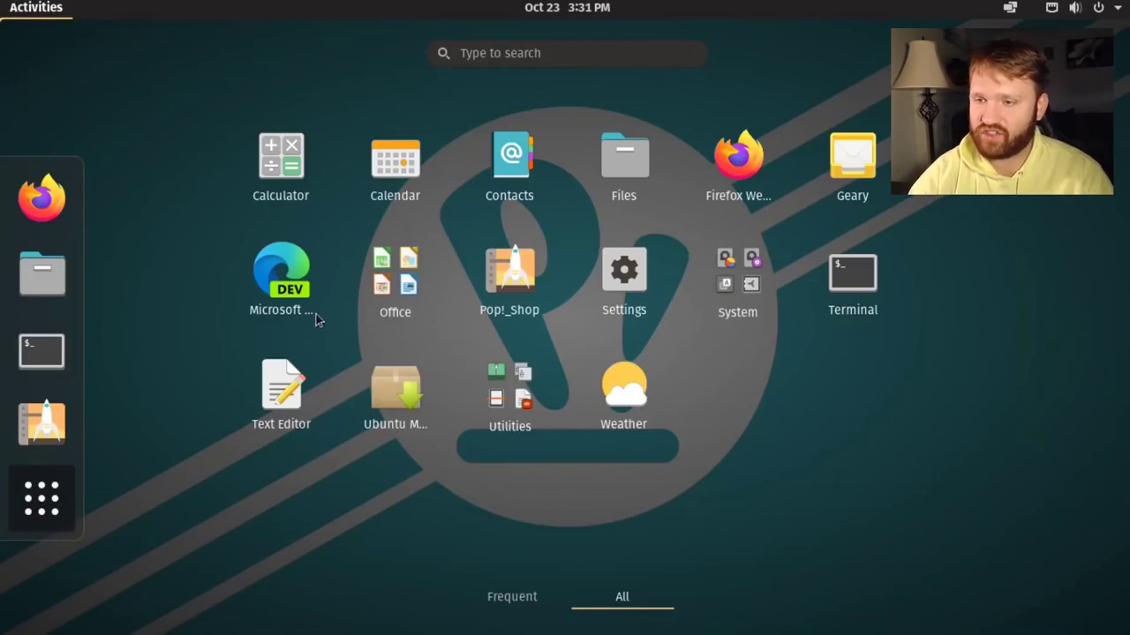
{"action": "left_click", "coordinate": [280, 264]}
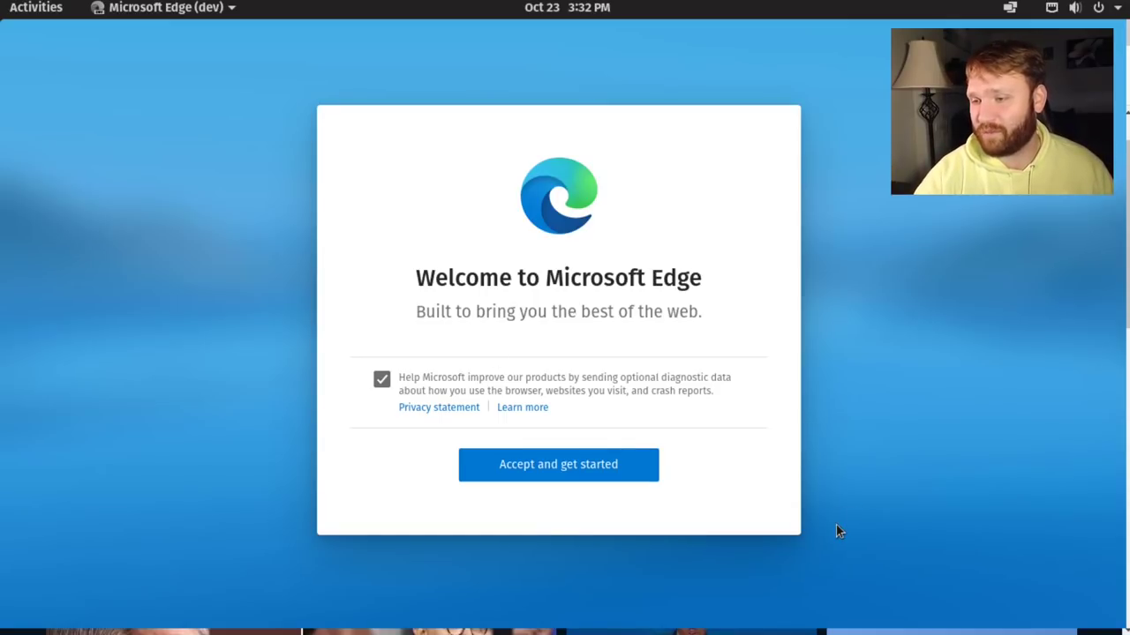
Accept the welcome terms, preview Informational, Focused and Inspirational layouts, and confirm Inspirational
{"action": "left_click", "coordinate": [585, 464]}
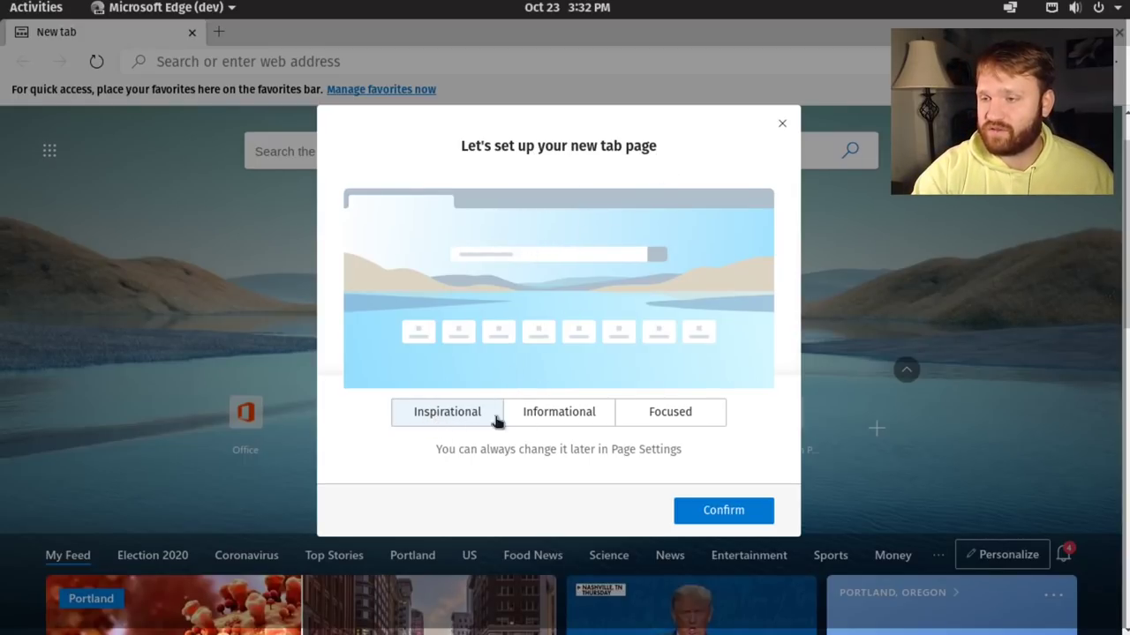
{"action": "left_click", "coordinate": [569, 417]}
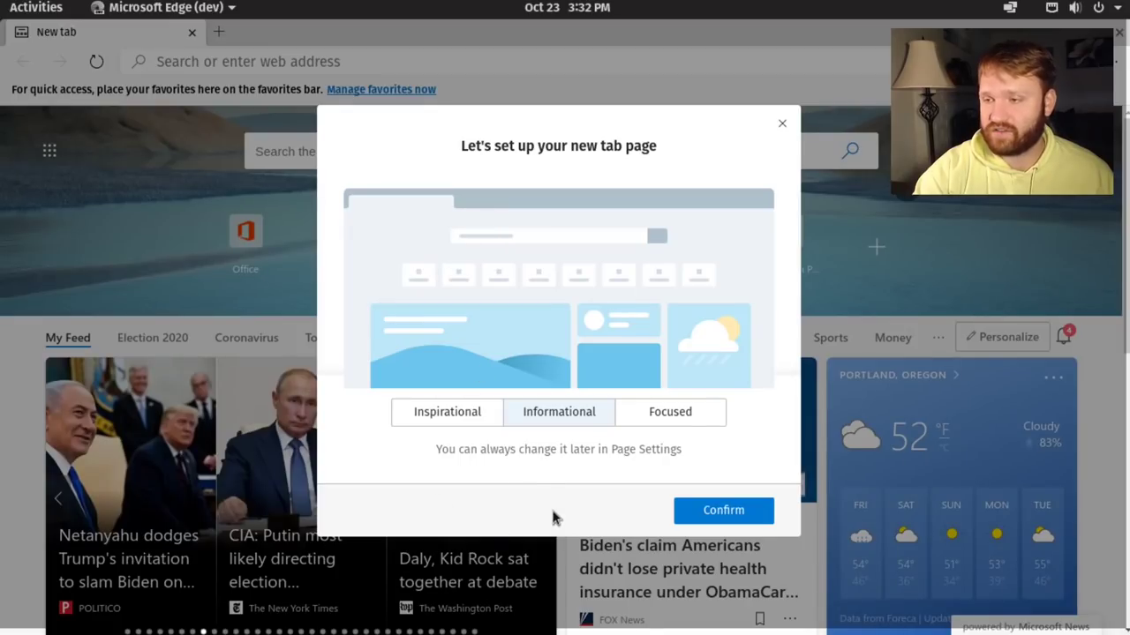
{"action": "left_click", "coordinate": [653, 413]}
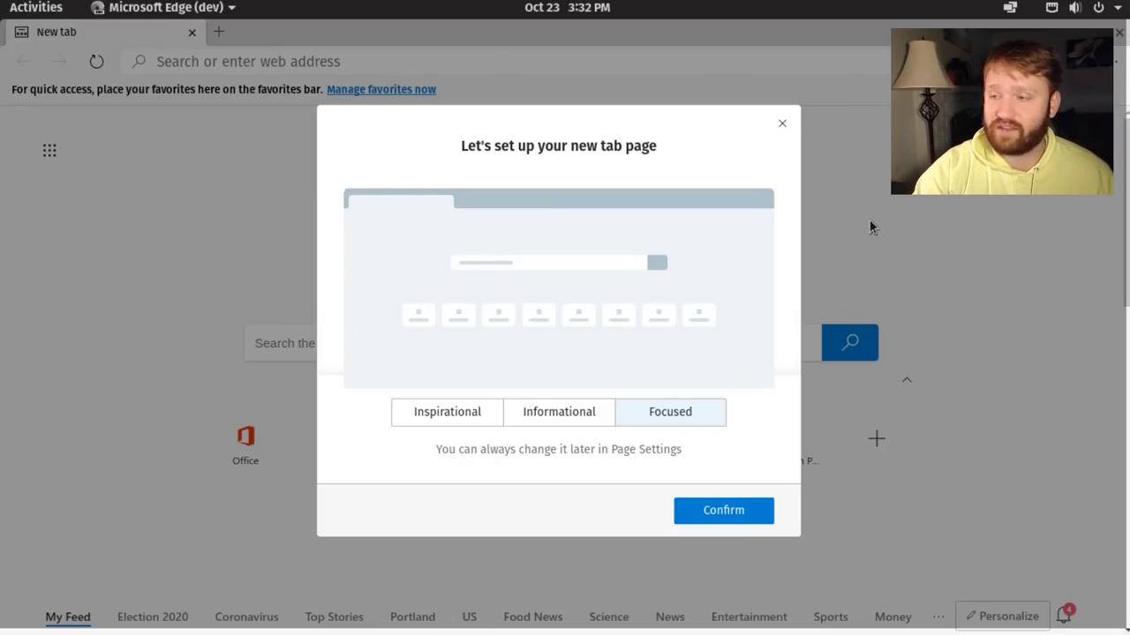
{"action": "left_click", "coordinate": [433, 417]}
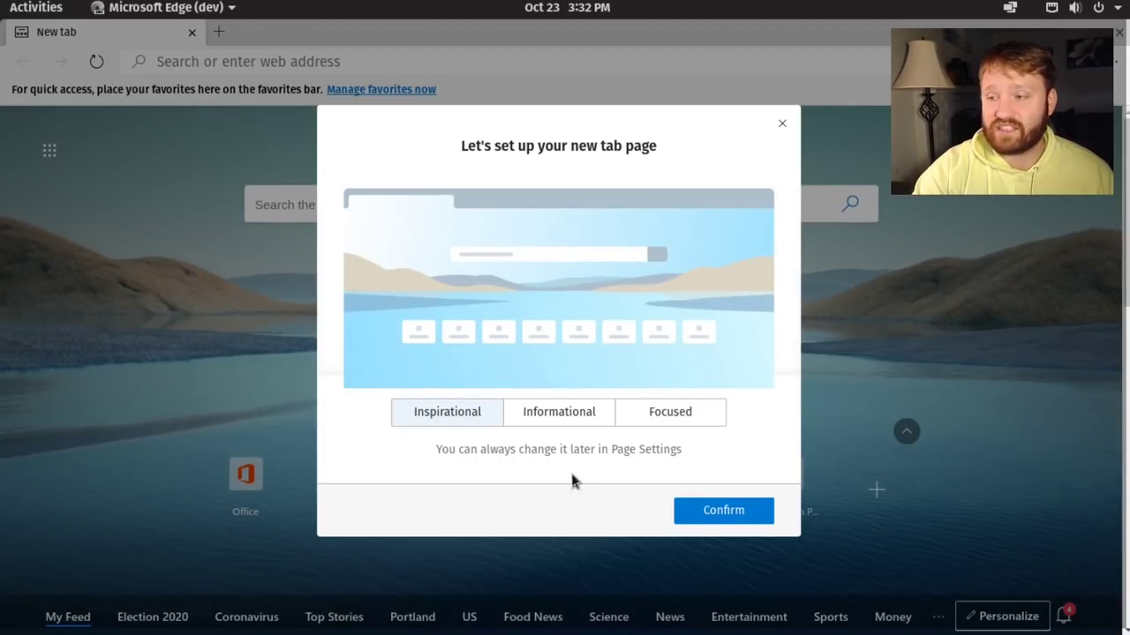
{"action": "left_click", "coordinate": [550, 421]}
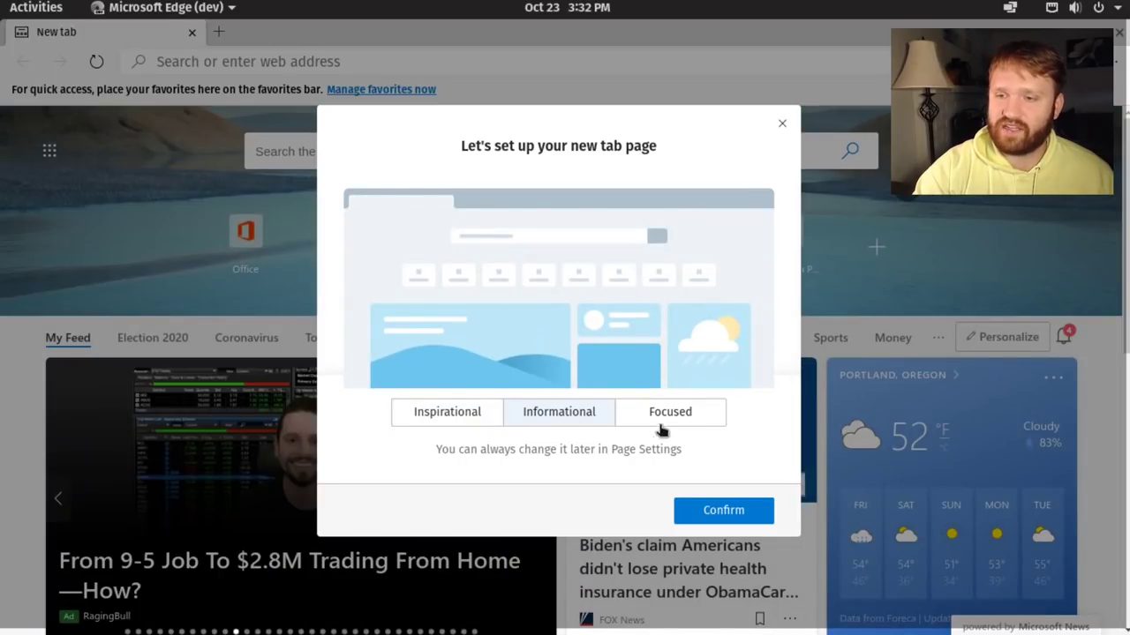
{"action": "left_click", "coordinate": [441, 412]}
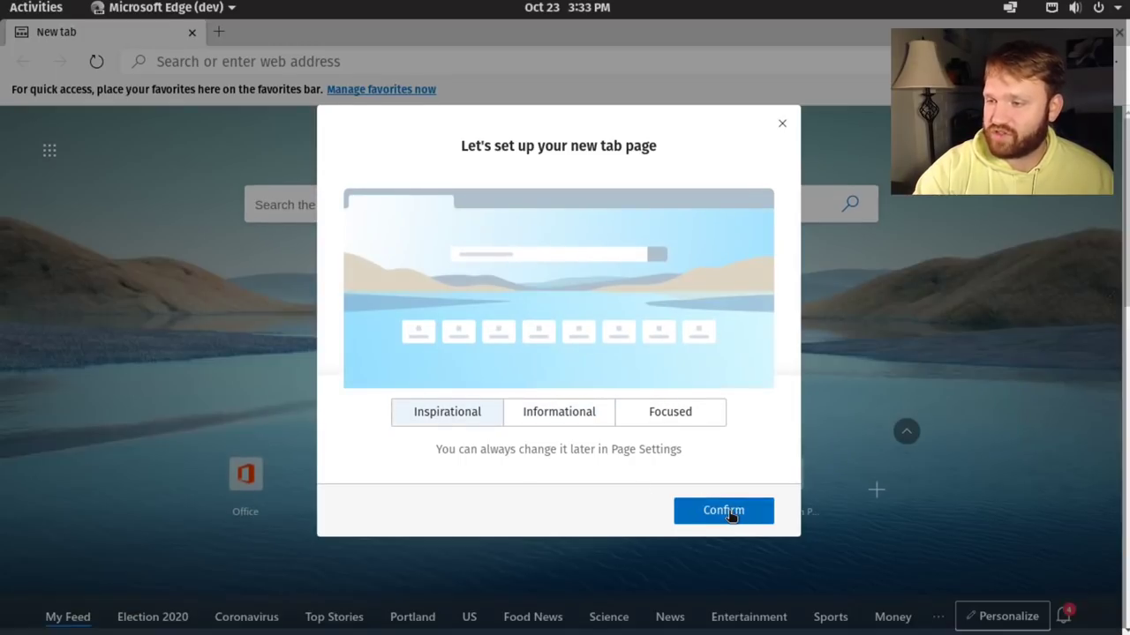
{"action": "left_click", "coordinate": [729, 512]}
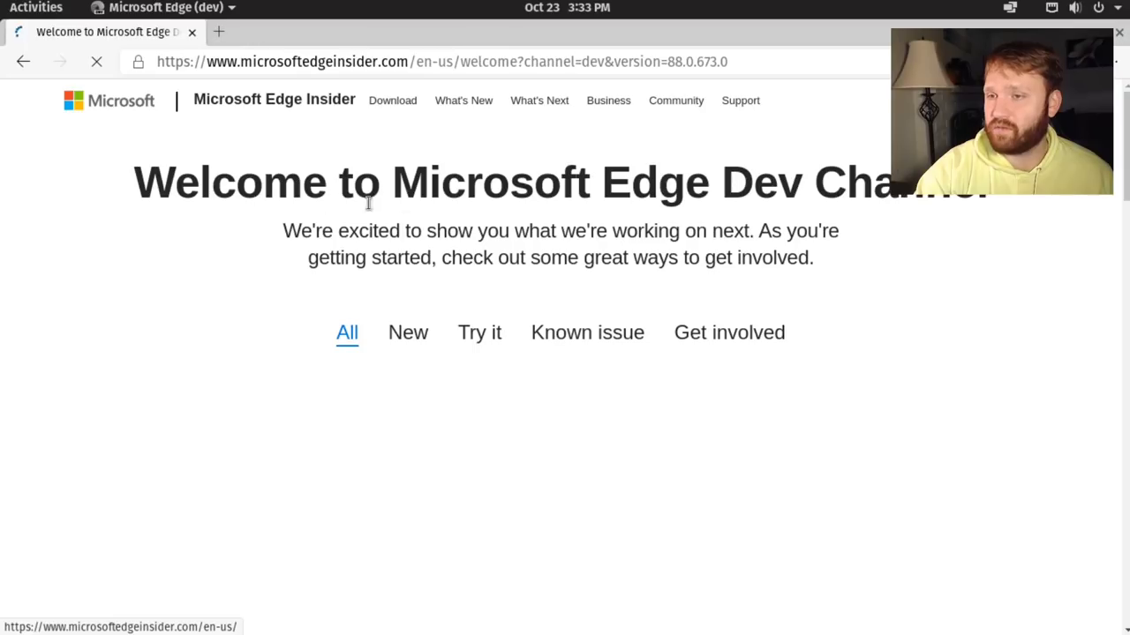
Open a new tab, close the Welcome tab, and start scrolling the news feed
{"action": "left_click", "coordinate": [218, 33]}
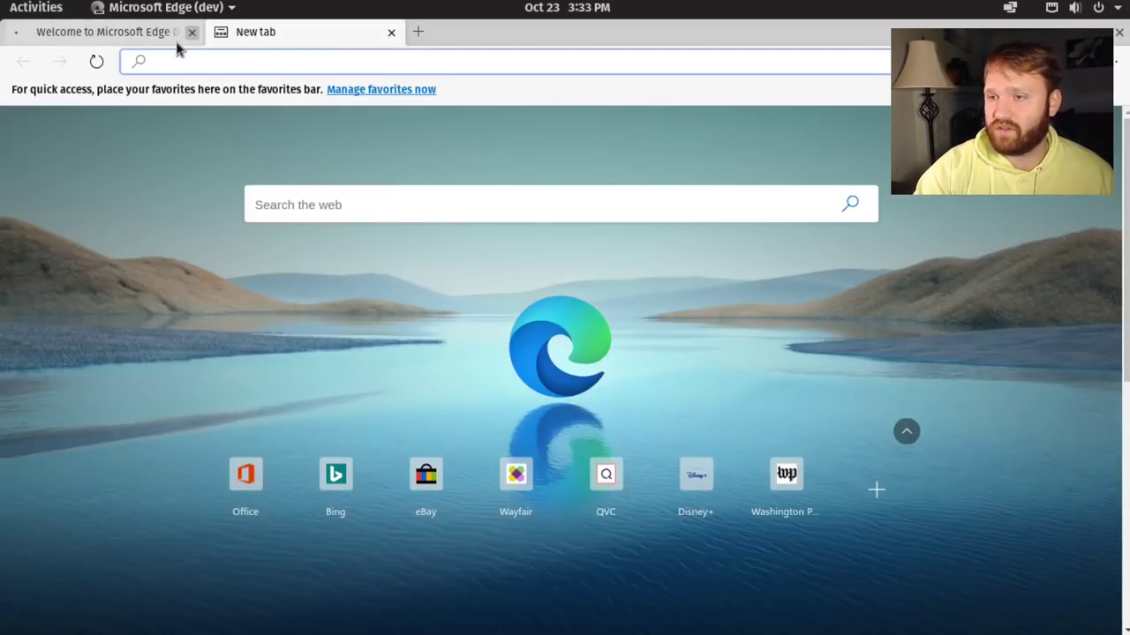
{"action": "left_click", "coordinate": [190, 32]}
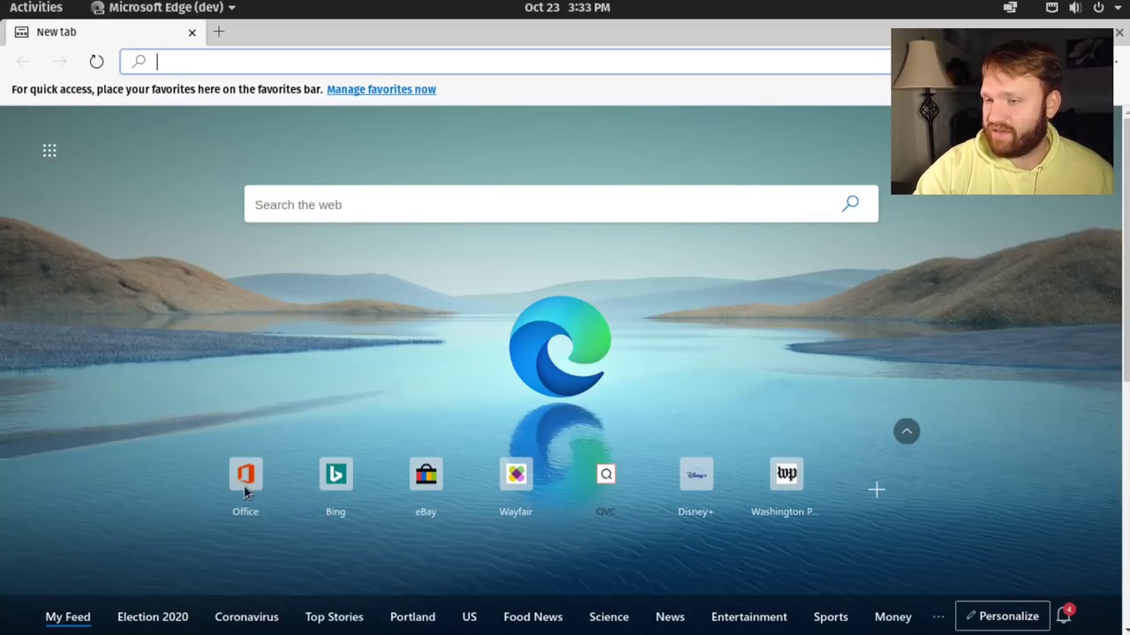
{"action": "scroll", "coordinate": [609, 477], "scroll_direction": "down", "scroll_amount": 1}
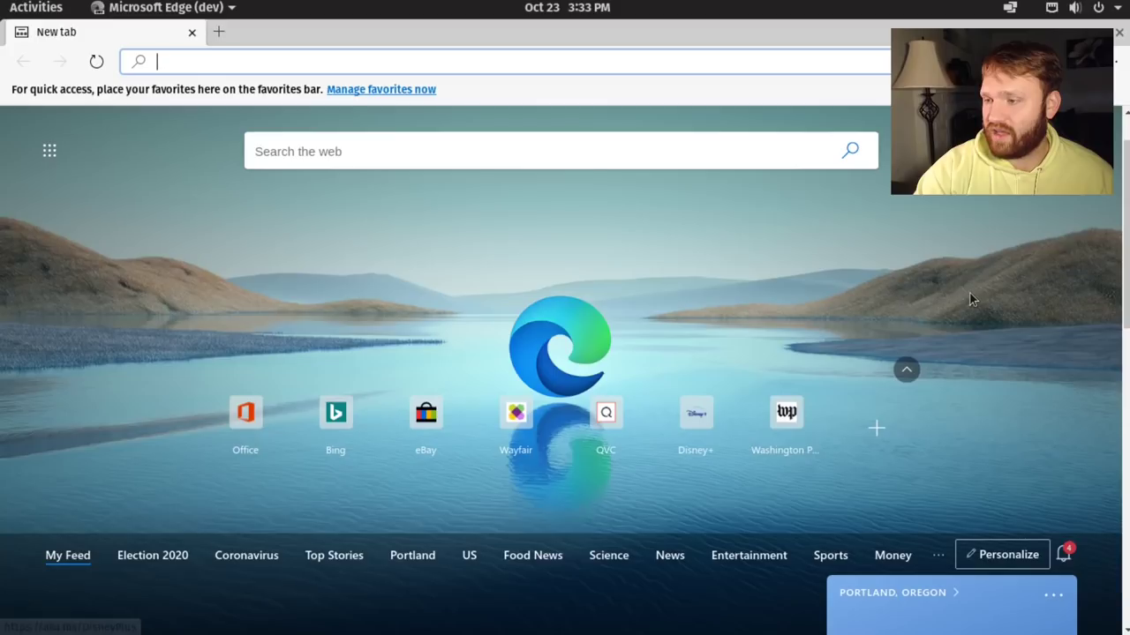
{"action": "scroll", "coordinate": [971, 300], "scroll_direction": "down", "scroll_amount": 3}
{"action": "scroll", "coordinate": [971, 300], "scroll_direction": "down", "scroll_amount": 3}
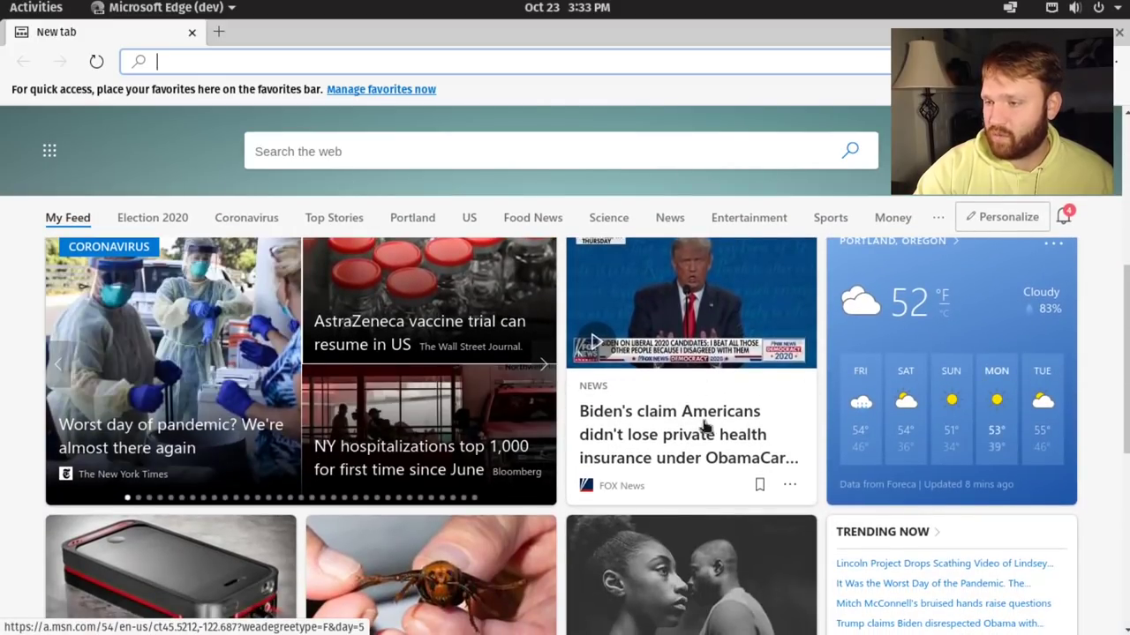
{"action": "scroll", "coordinate": [688, 427], "scroll_direction": "down", "scroll_amount": 3}
Scroll further through the news feed, return to the top, and open the profile menu
{"action": "scroll", "coordinate": [687, 427], "scroll_direction": "down", "scroll_amount": 3}
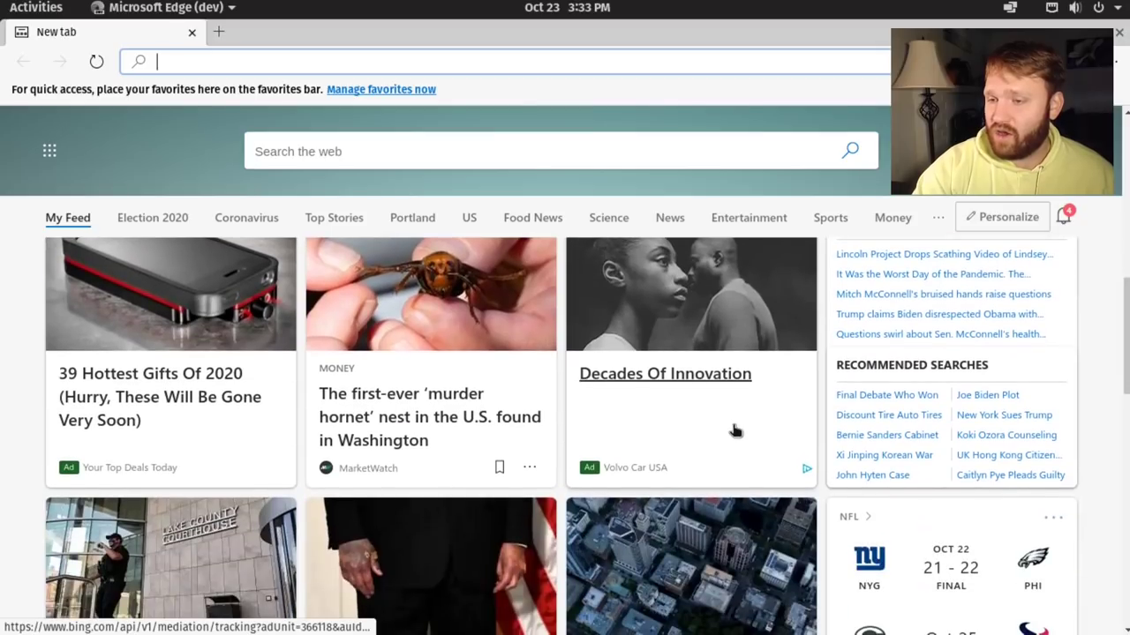
{"action": "scroll", "coordinate": [734, 430], "scroll_direction": "down", "scroll_amount": 3}
{"action": "scroll", "coordinate": [733, 431], "scroll_direction": "down", "scroll_amount": 3}
{"action": "scroll", "coordinate": [737, 431], "scroll_direction": "up", "scroll_amount": 5}
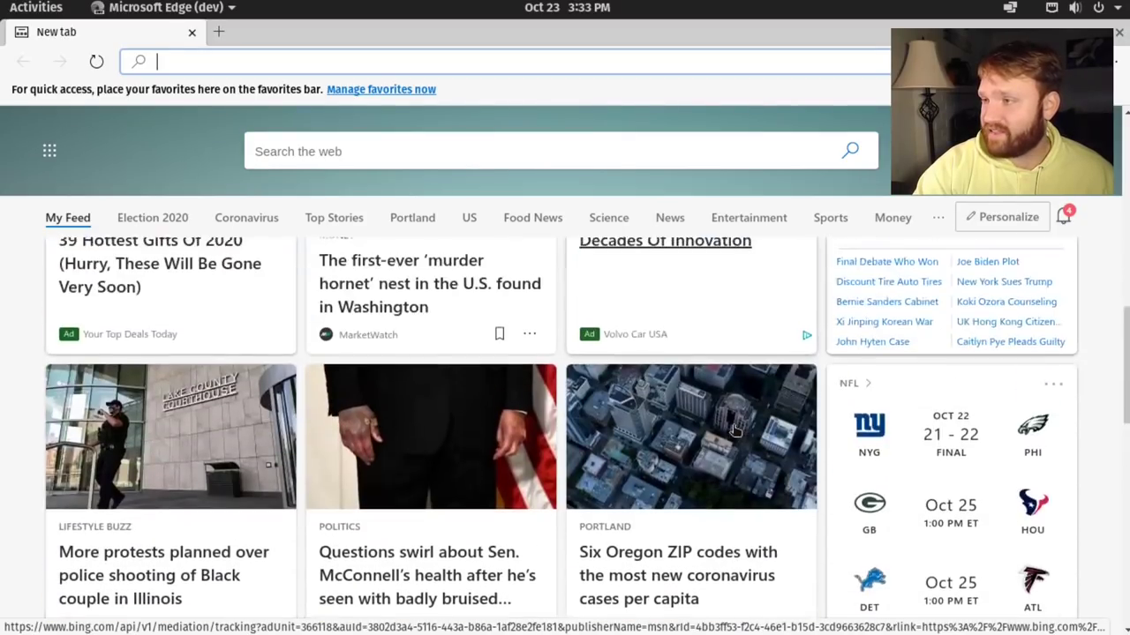
{"action": "scroll", "coordinate": [740, 431], "scroll_direction": "up", "scroll_amount": 5}
{"action": "scroll", "coordinate": [741, 430], "scroll_direction": "up", "scroll_amount": 5}
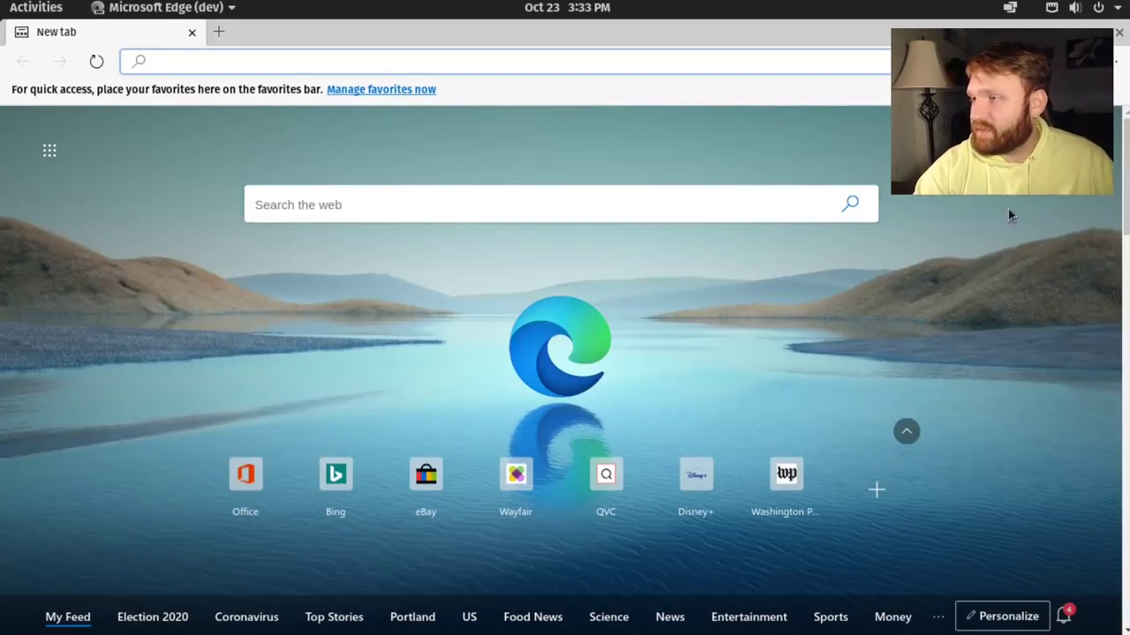
{"action": "left_click", "coordinate": [1087, 61]}
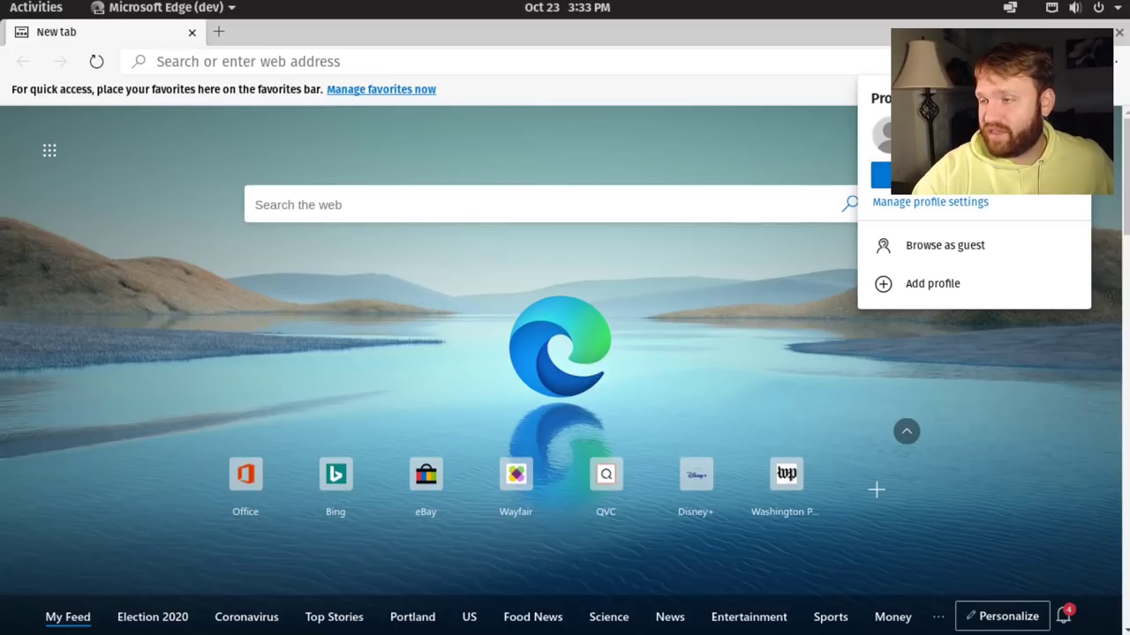
Try signing in to a profile, dismiss the platform-not-supported warning, and open Collections
{"action": "left_click", "coordinate": [618, 61]}
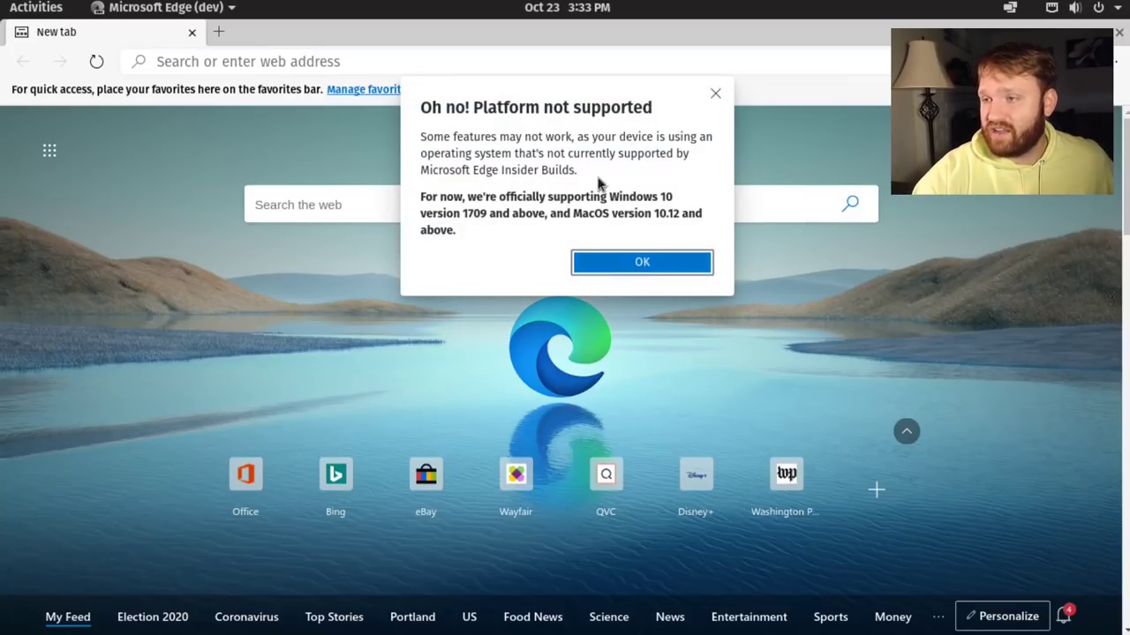
{"action": "left_click", "coordinate": [646, 262]}
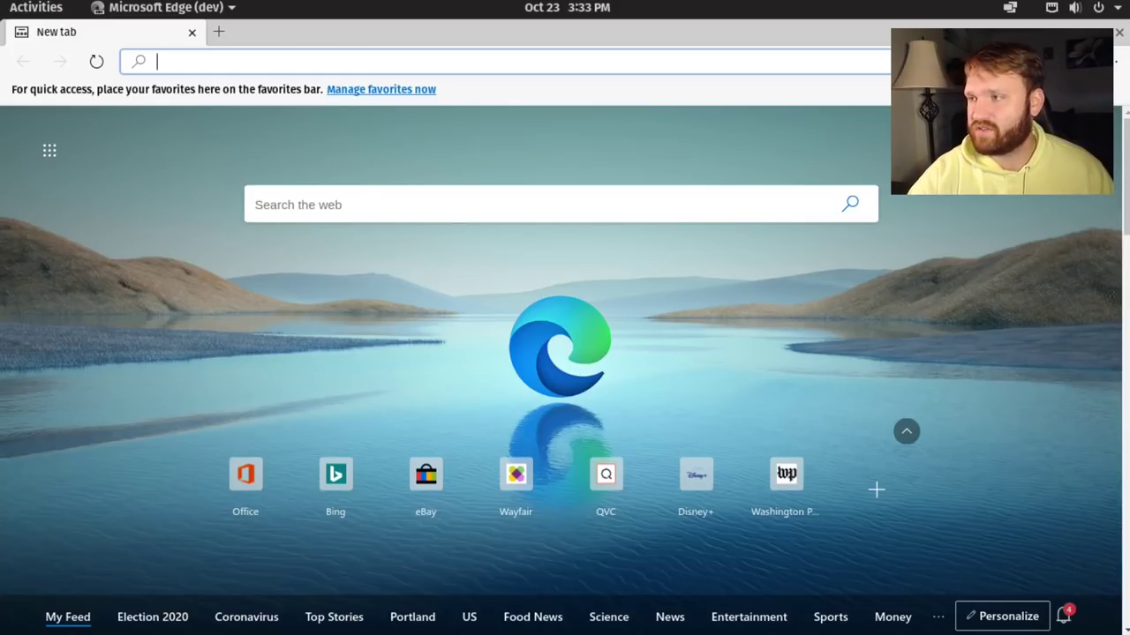
{"action": "key", "text": "F12"}
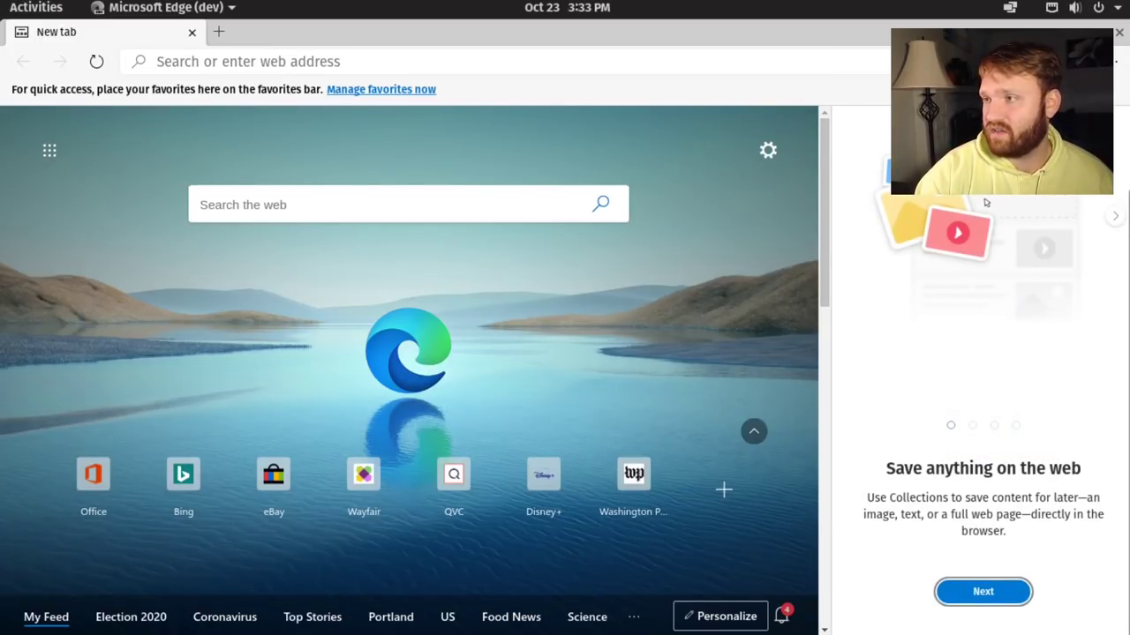
Open and close the Favorites list, then type and erase test text 'fgdfgdfg' in the address bar
{"action": "left_click", "coordinate": [964, 61]}
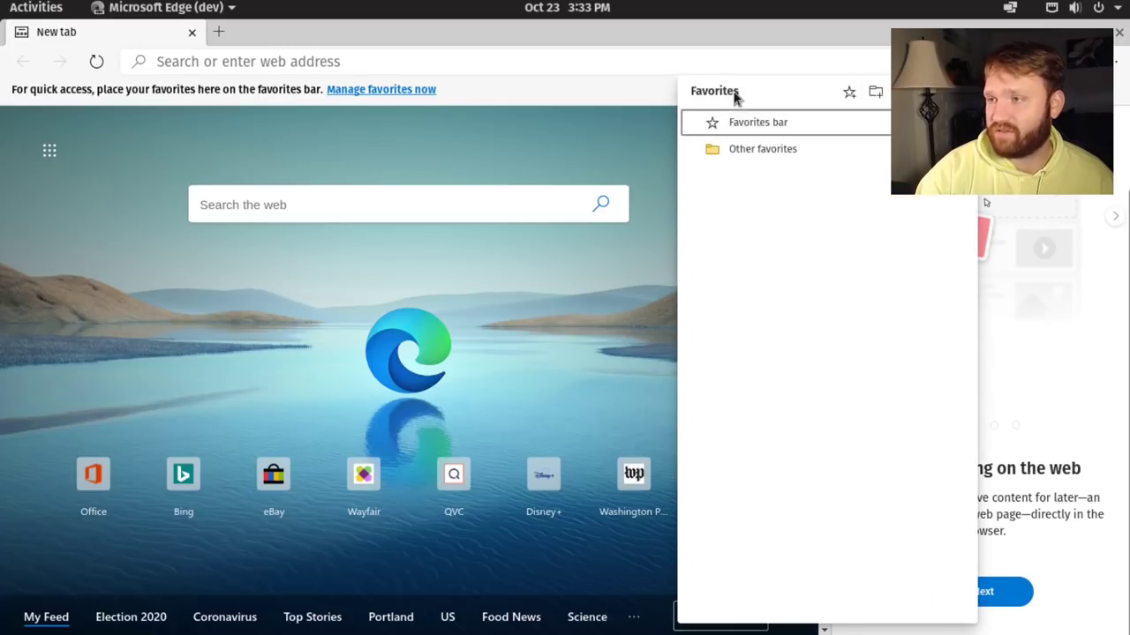
{"action": "left_click", "coordinate": [485, 96]}
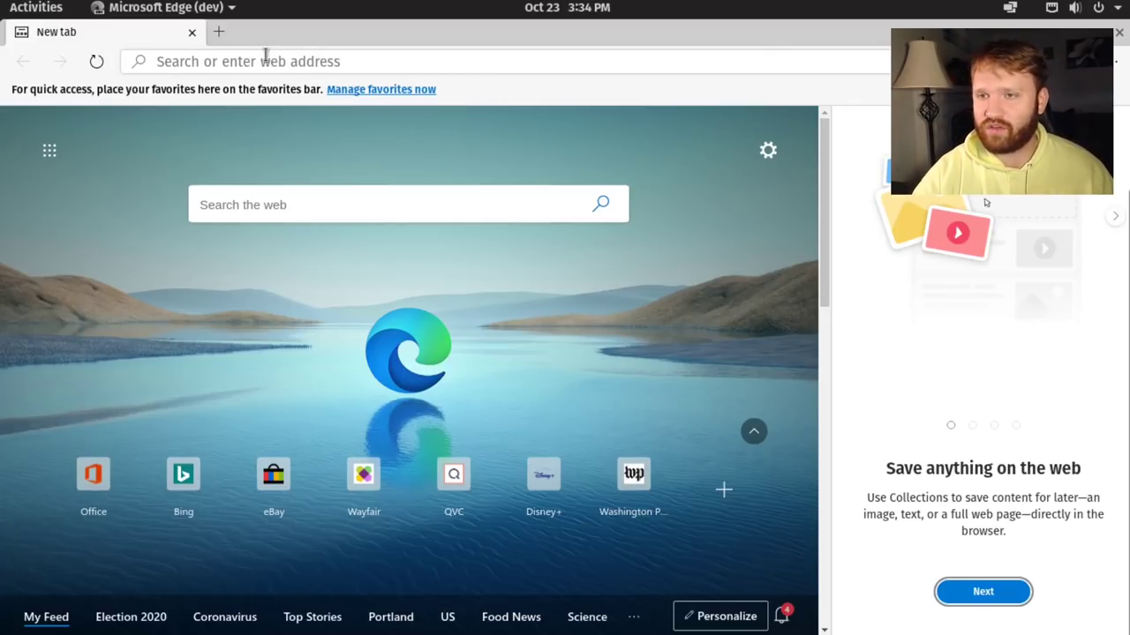
{"action": "left_click", "coordinate": [240, 67]}
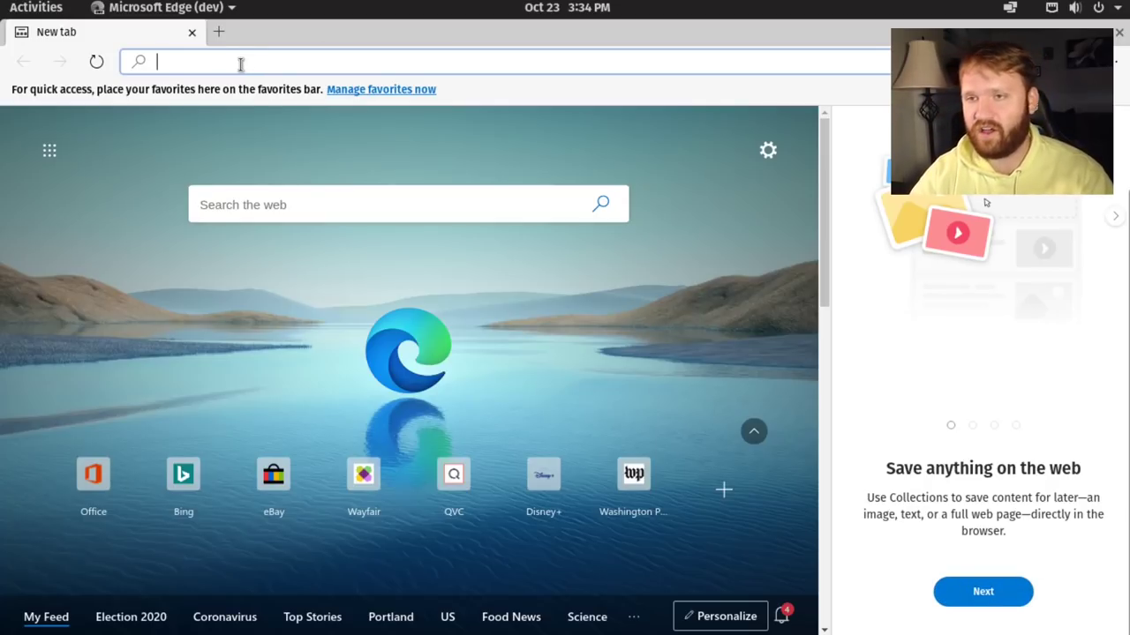
{"action": "type", "text": "fgdfgdfg"}
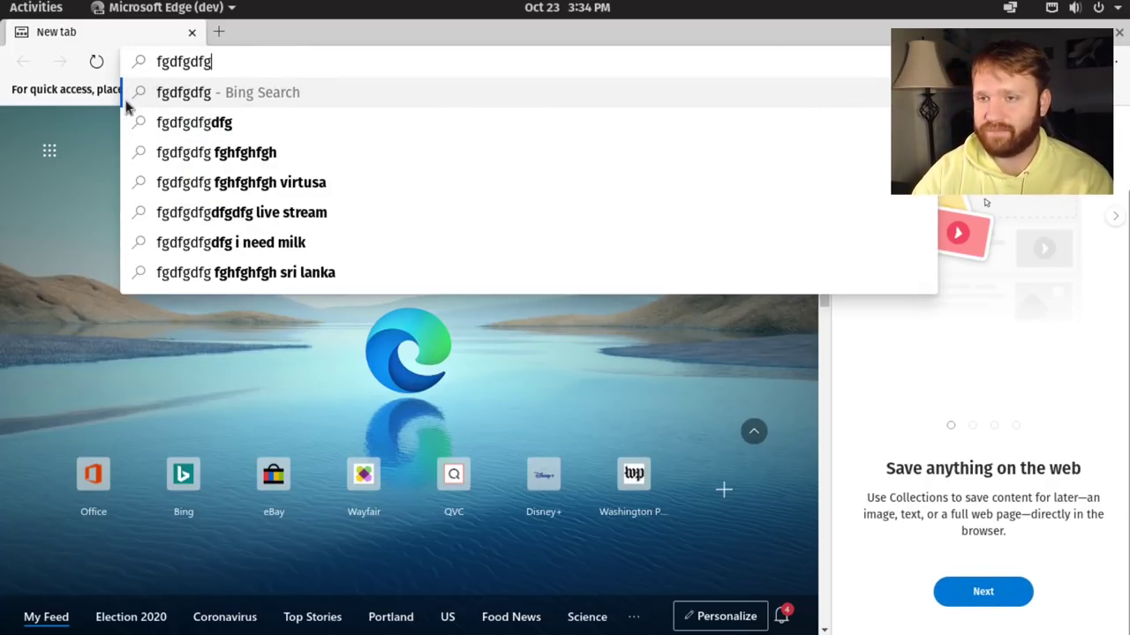
{"action": "key", "text": "ctrl+a"}
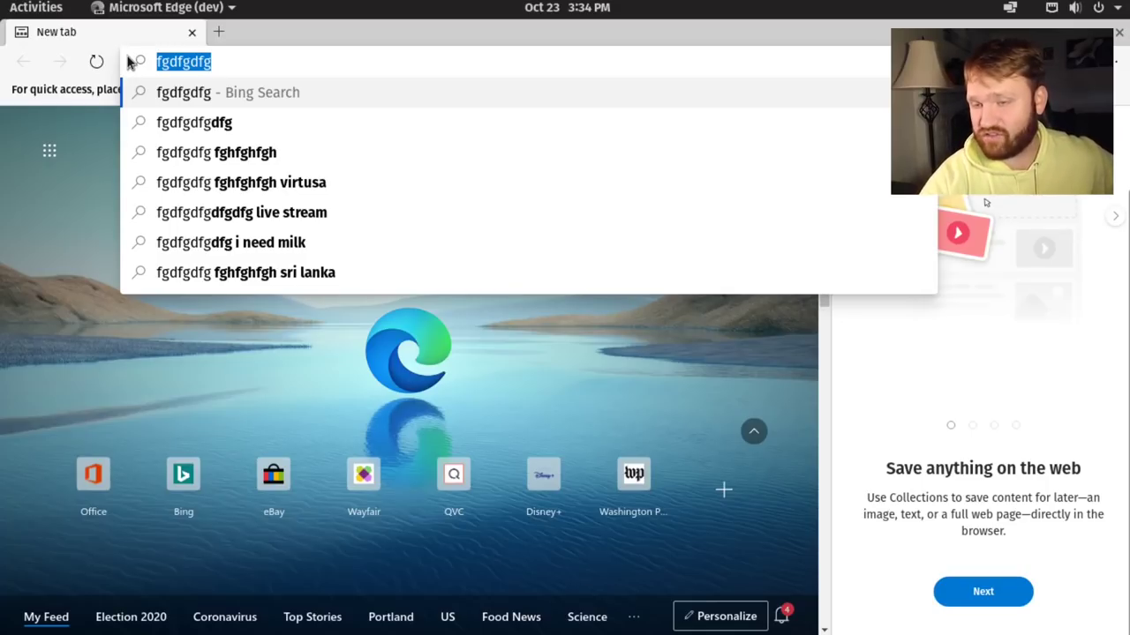
{"action": "key", "text": "BackSpace"}
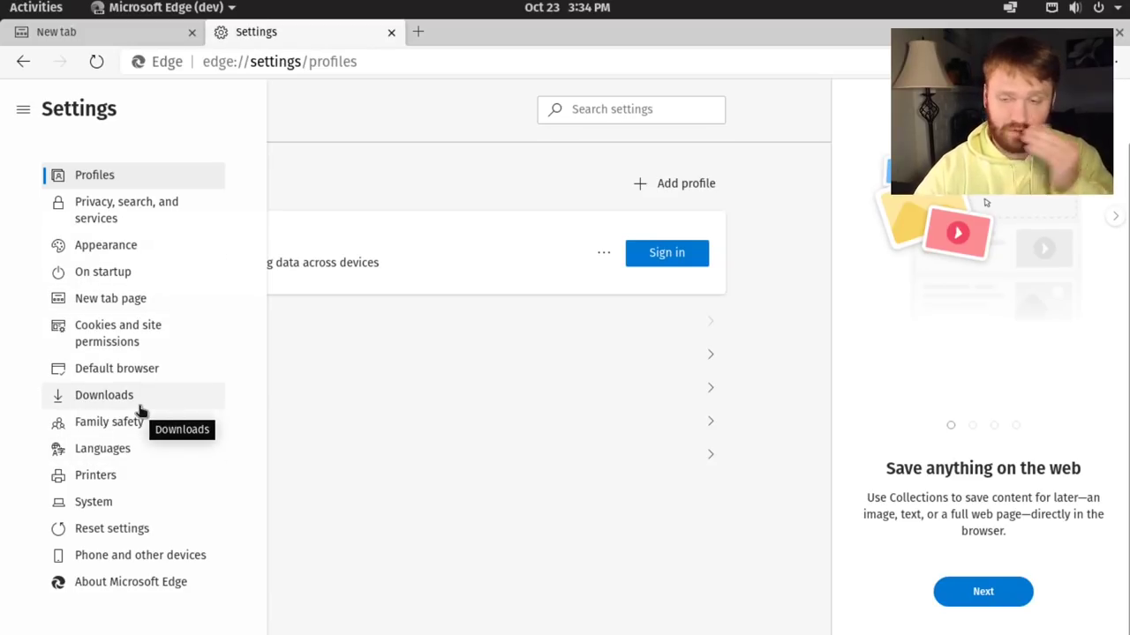
Open the About Microsoft Edge page and briefly highlight the sentence crediting Chromium
{"action": "left_click", "coordinate": [133, 582]}
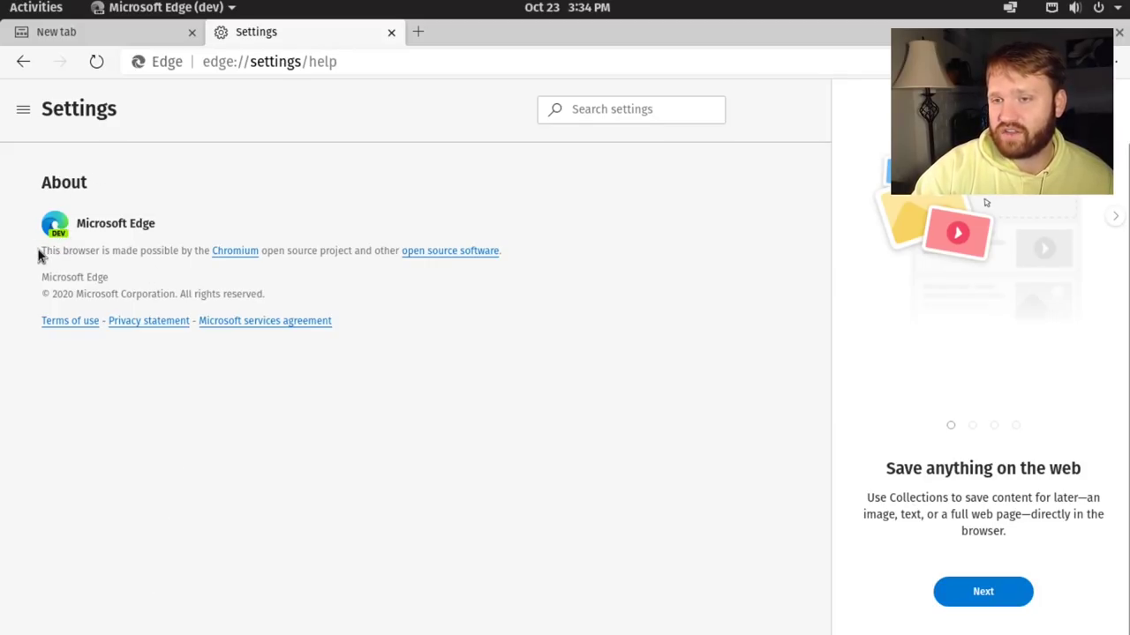
{"action": "left_click_drag", "start_coordinate": [38, 255], "coordinate": [258, 244]}
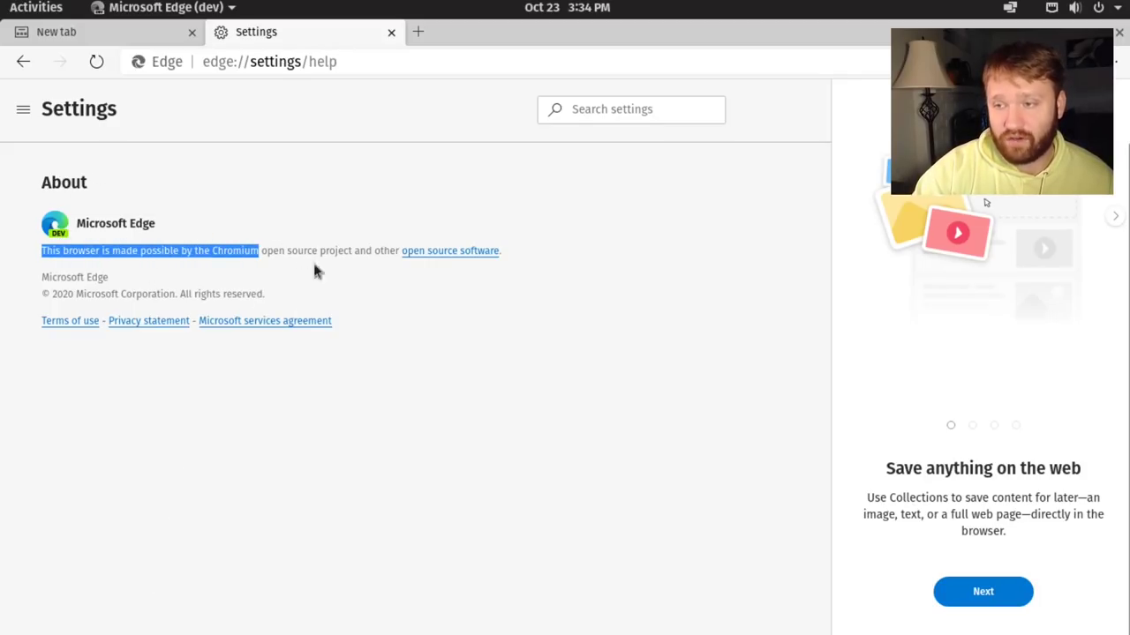
{"action": "left_click", "coordinate": [407, 257]}
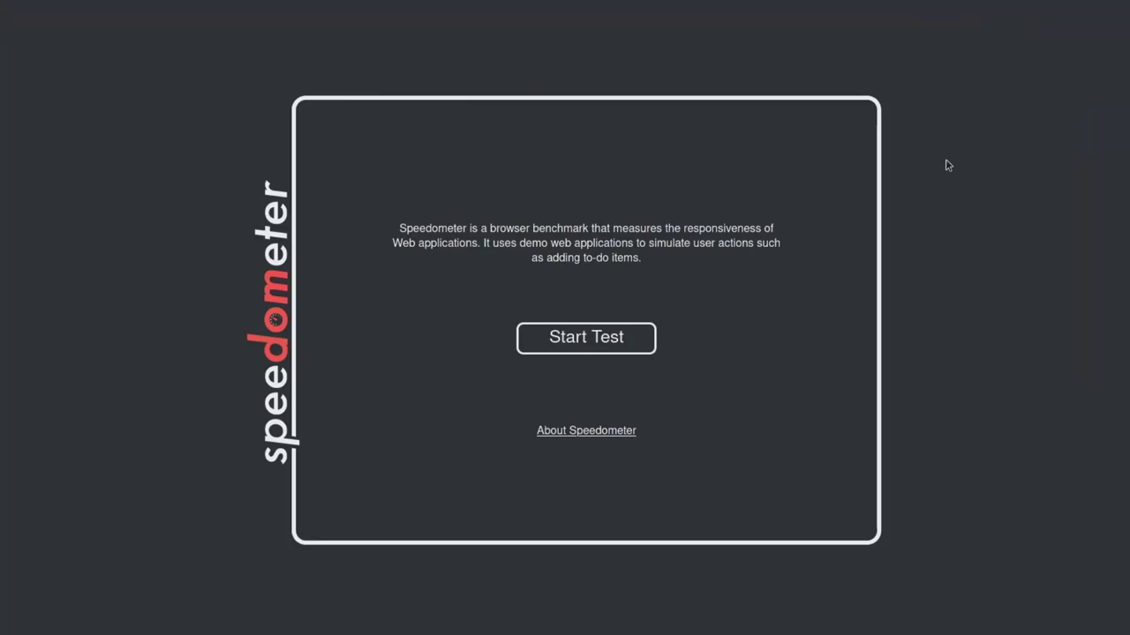
Start the Speedometer benchmark run in Edge
{"action": "left_click", "coordinate": [571, 343]}
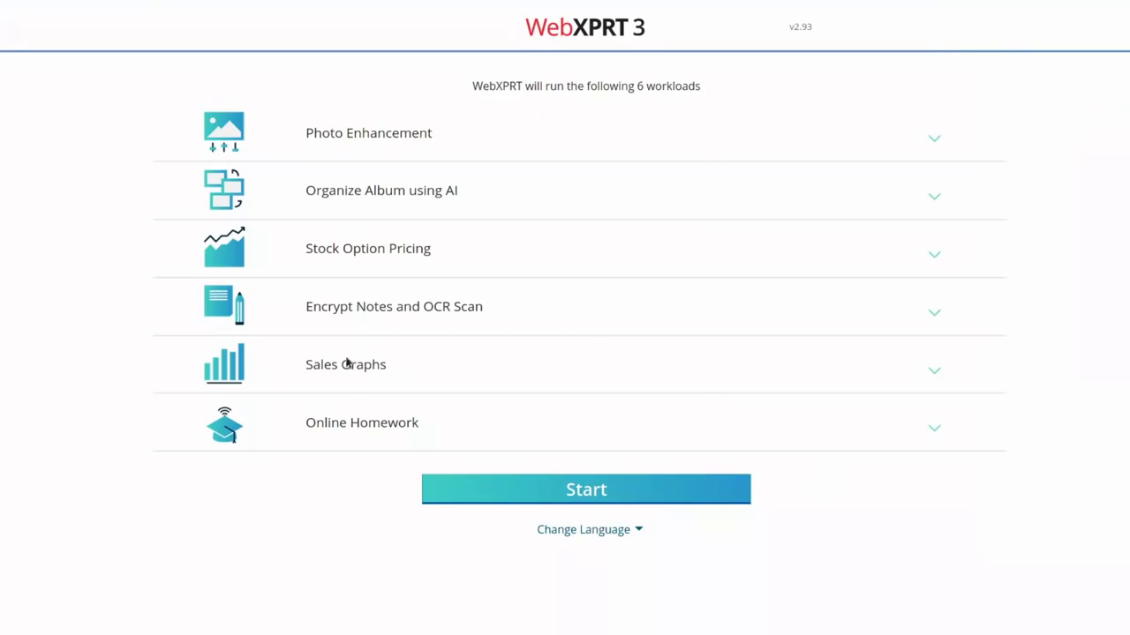
Launch the WebXPRT 3 benchmark from its start page
{"action": "left_click", "coordinate": [618, 497]}
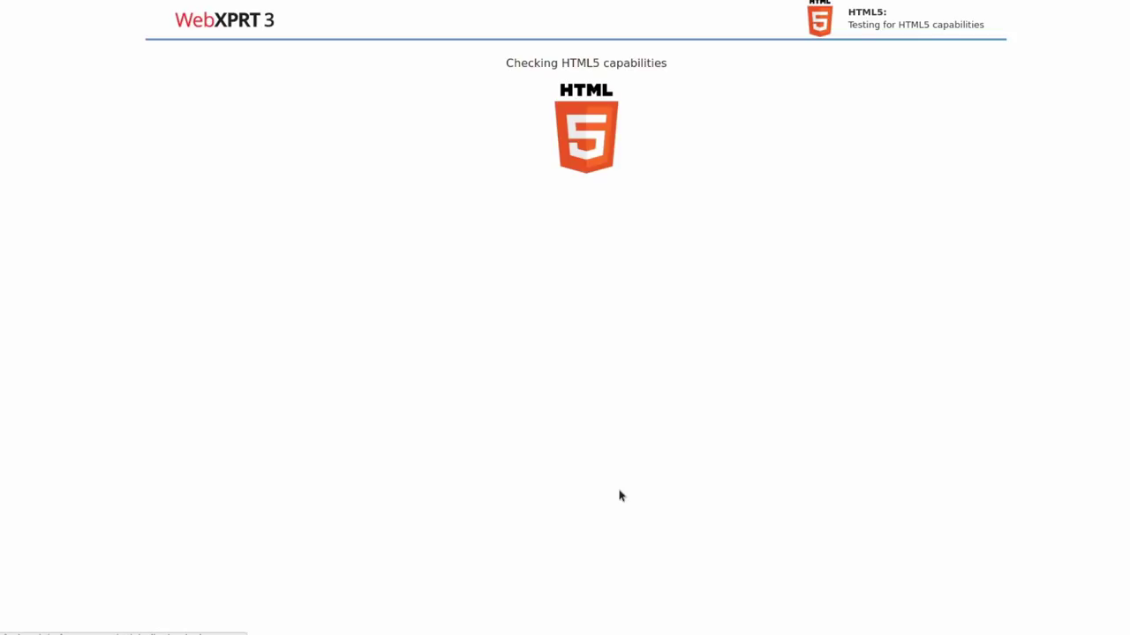